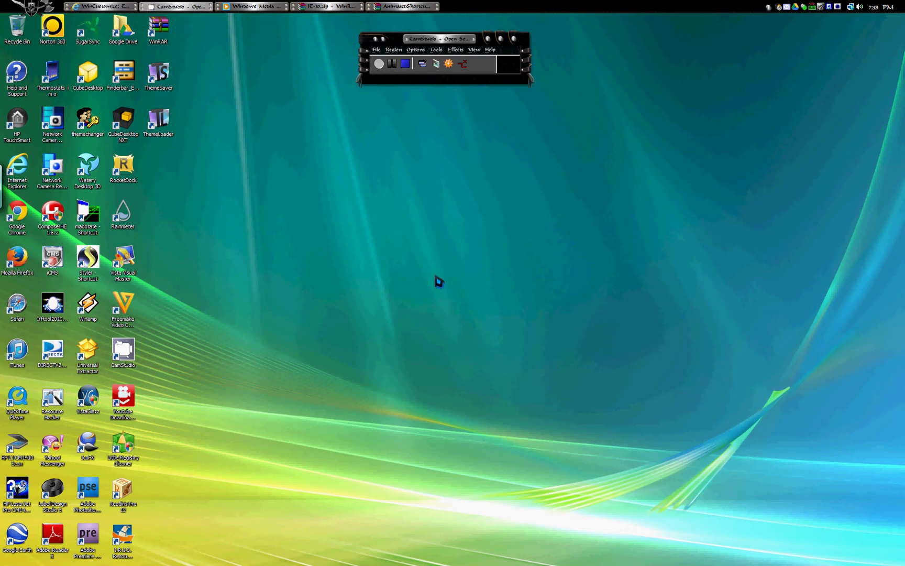
Switch from the browser to the AnimatedShortcut.zip archive, minimizing the IE-10.zip window.
left_click(99, 7)
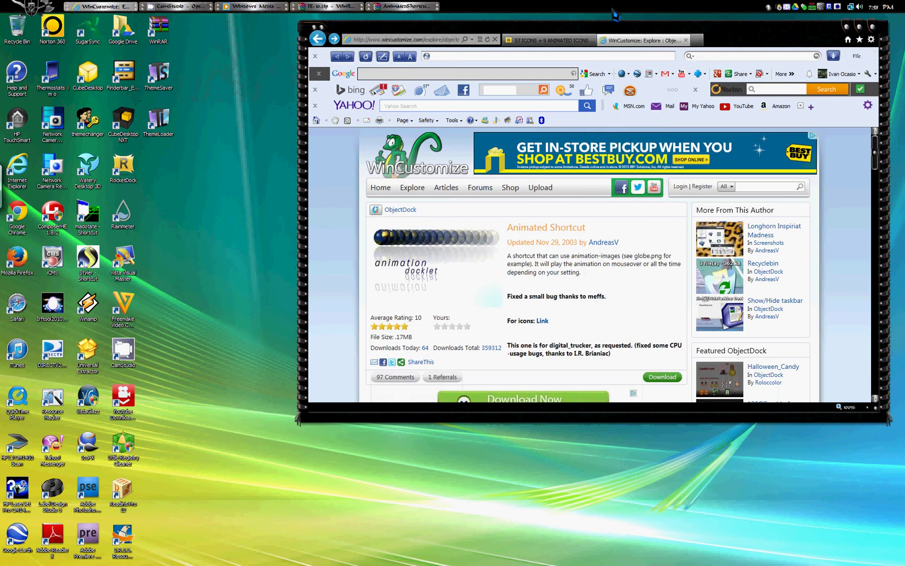
mouse_move(502, 232)
left_click(846, 26)
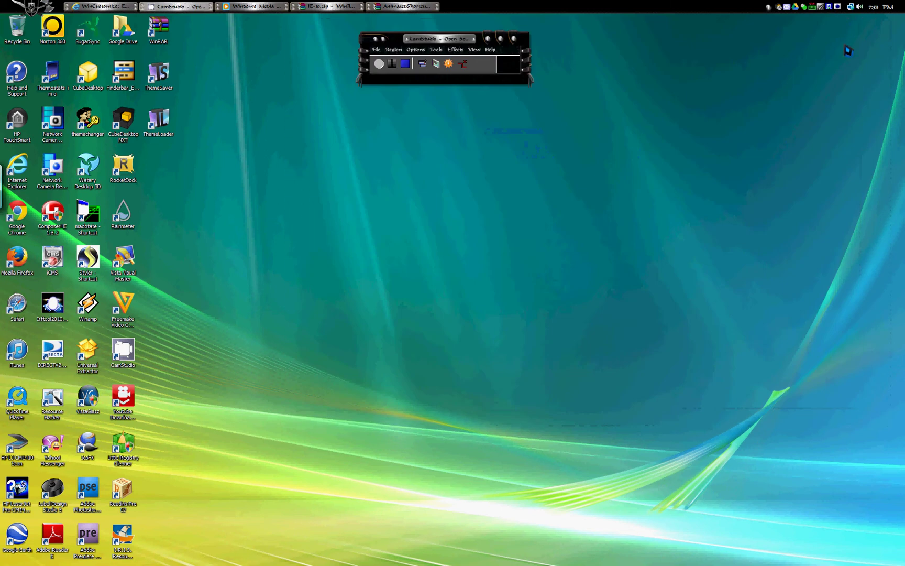
left_click(330, 7)
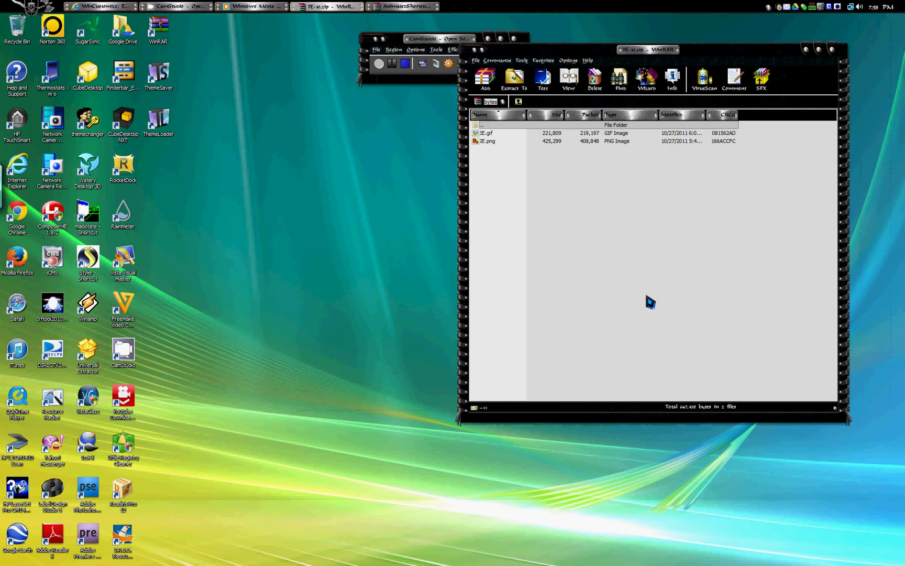
left_click(403, 6)
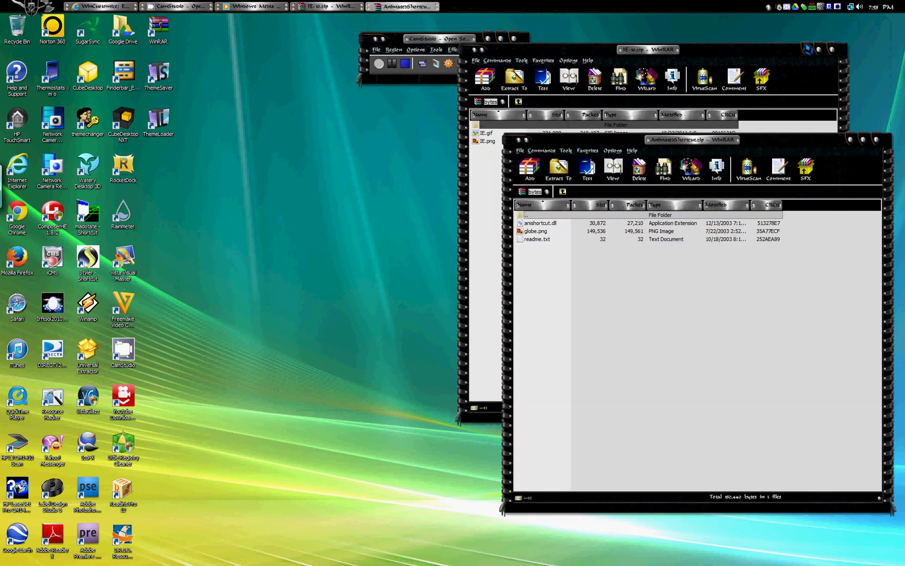
left_click(807, 50)
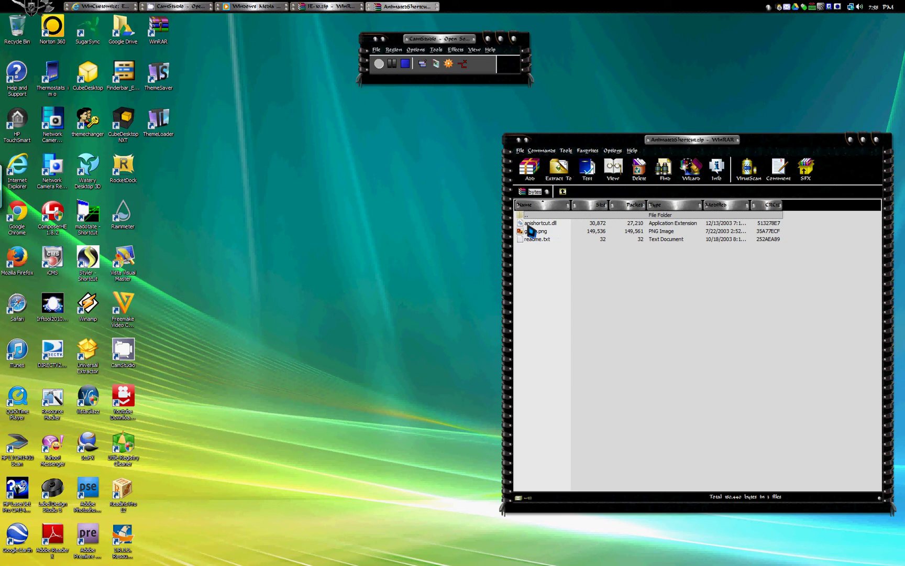
Create a new desktop folder named 'animated'.
right_click(182, 332)
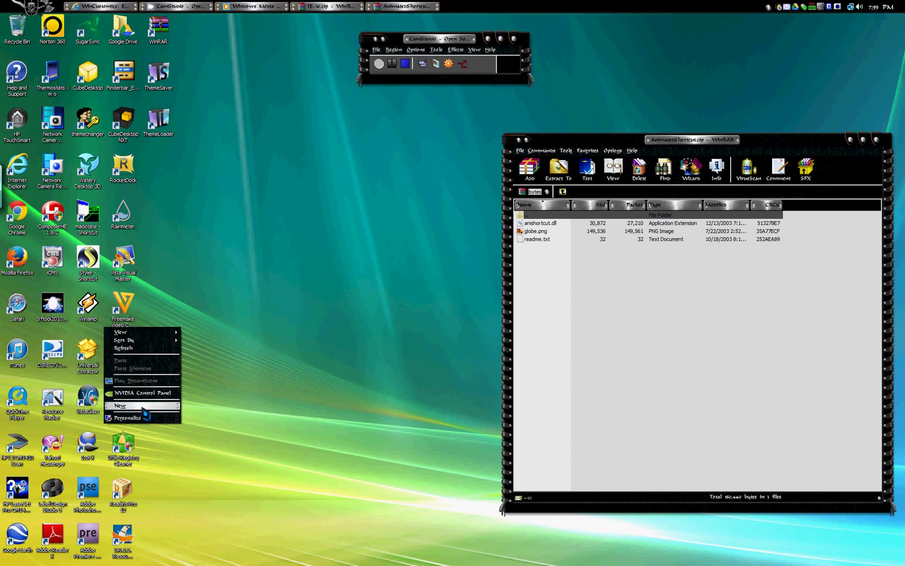
mouse_move(144, 407)
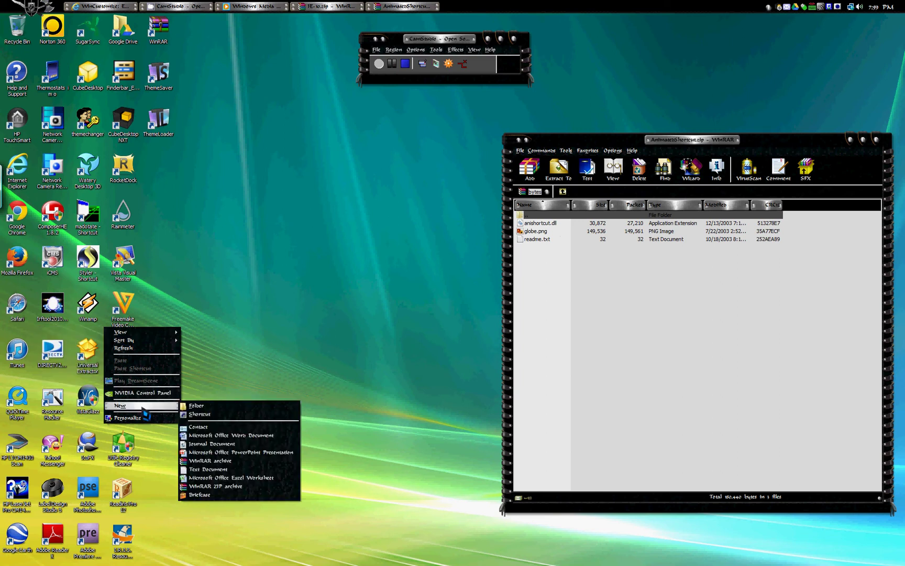
left_click(207, 406)
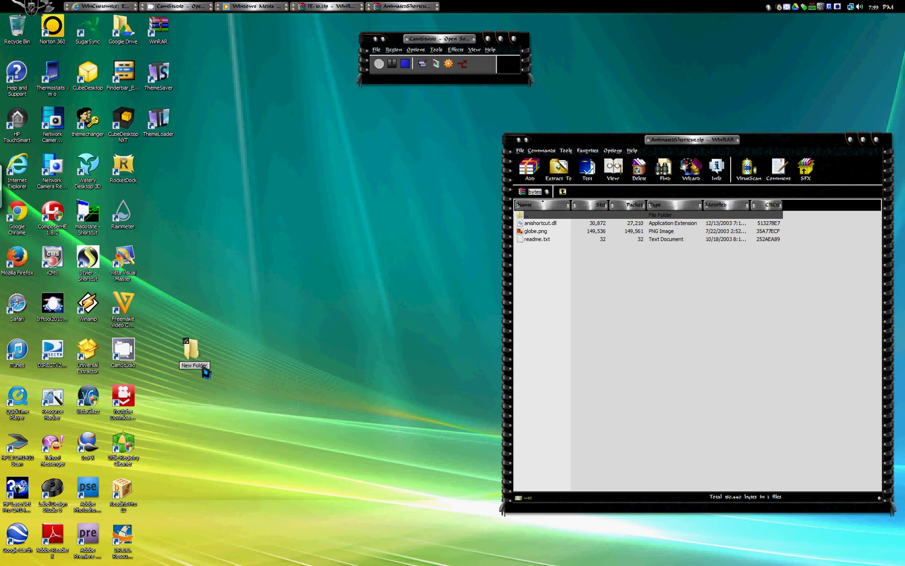
type("animated")
Extract the AnimatedShortcut.zip files into the animated folder.
left_click(559, 173)
left_click(758, 287)
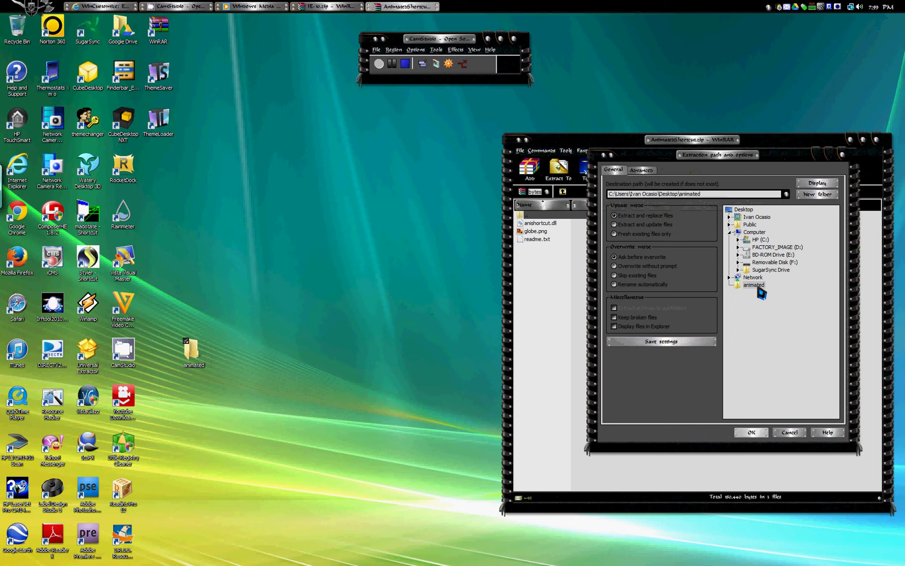
left_click(751, 433)
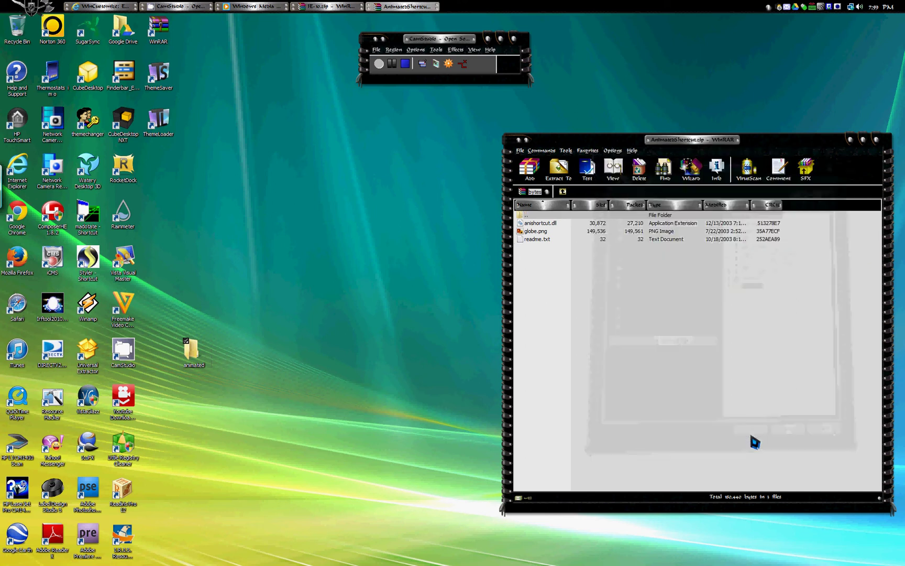
Delete readme.txt from the animated folder, then open RocketDock's Docklets folder.
double_click(193, 351)
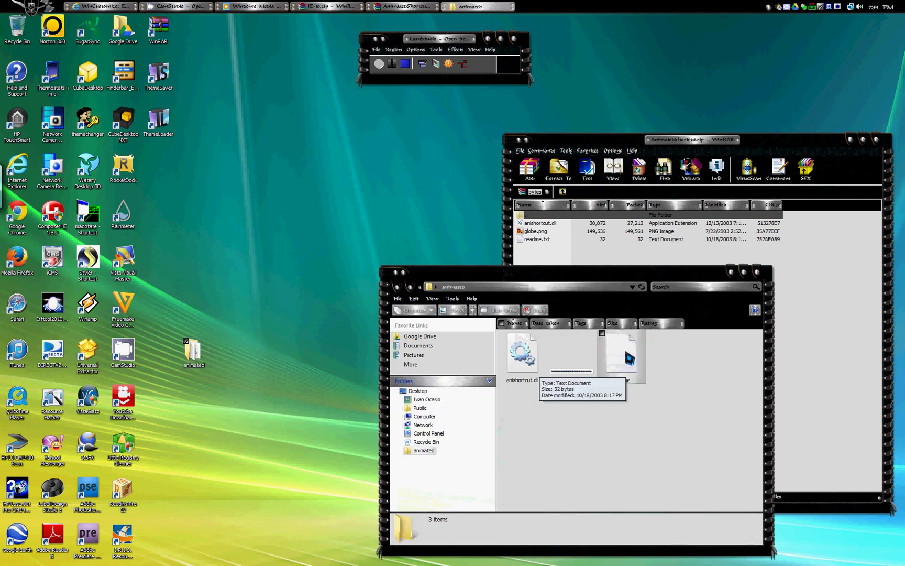
left_click_drag(626, 375, 18, 28)
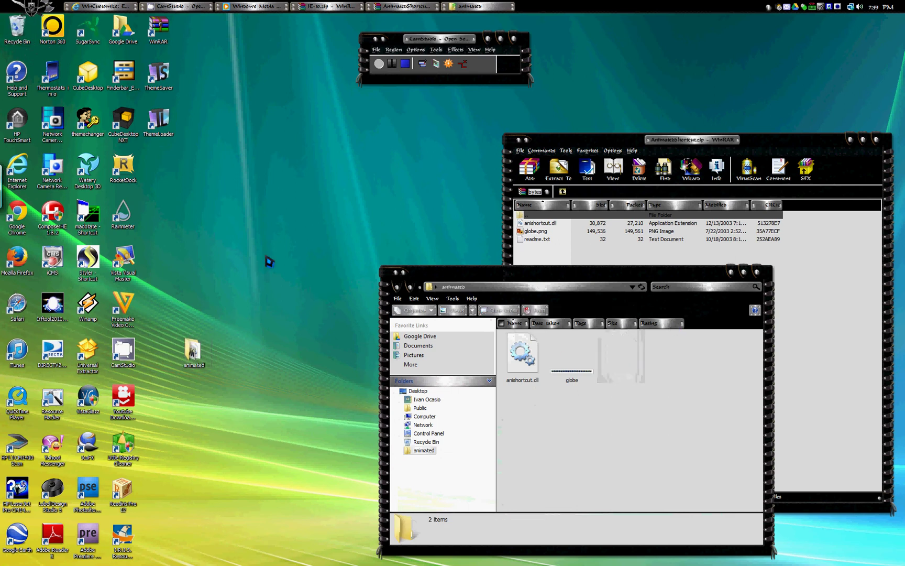
right_click(129, 175)
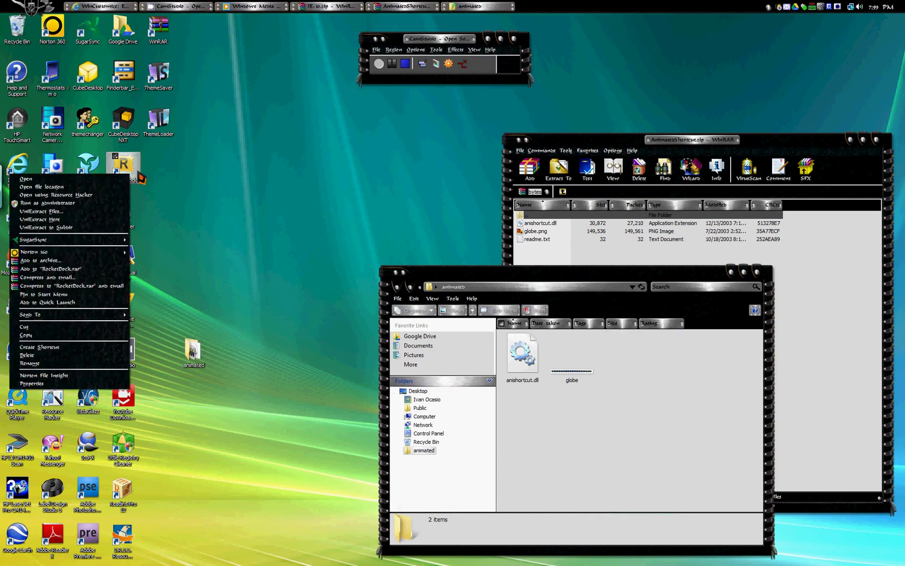
left_click(22, 188)
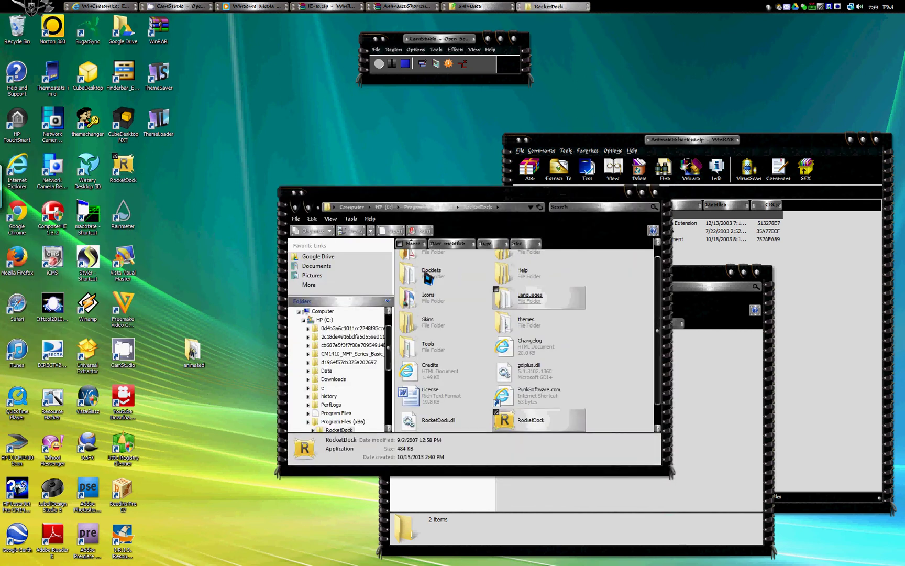
left_click(415, 278)
double_click(415, 277)
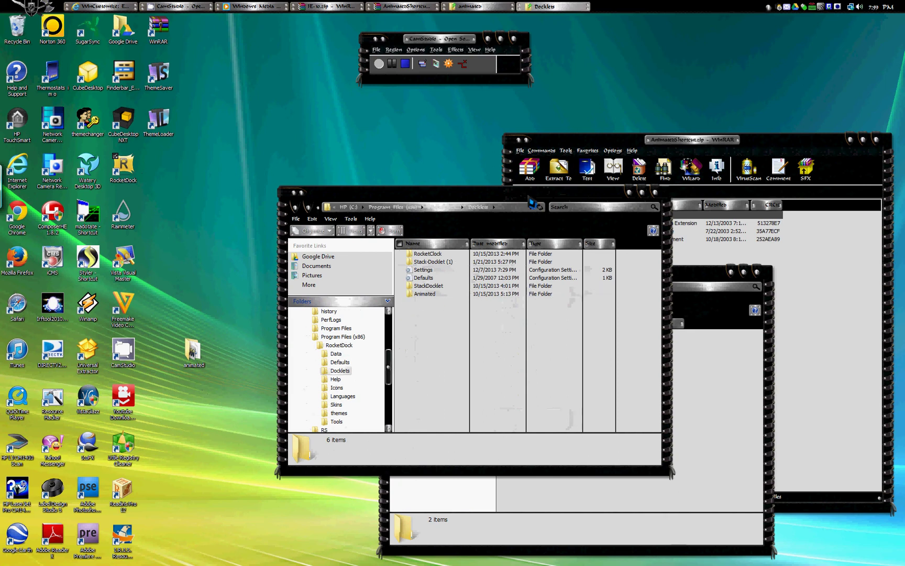
Copy the animated folder into Docklets and recycle the desktop original.
left_click_drag(535, 198, 325, 161)
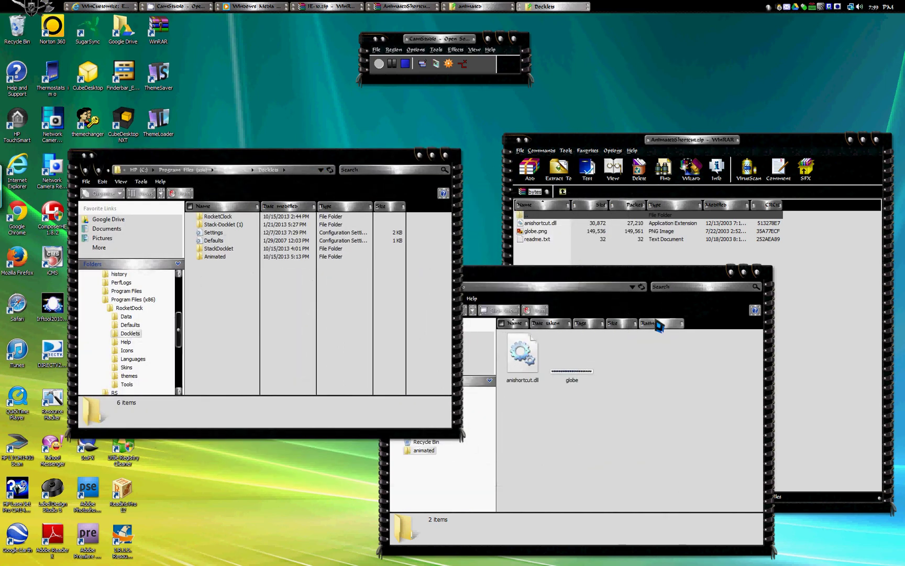
left_click(757, 271)
left_click_drag(317, 154, 624, 156)
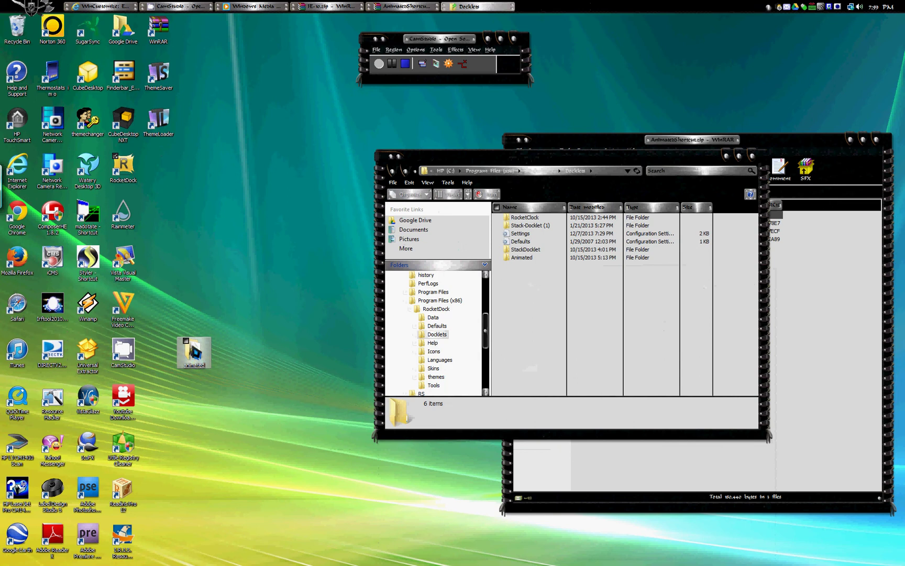
left_click_drag(194, 352, 264, 304)
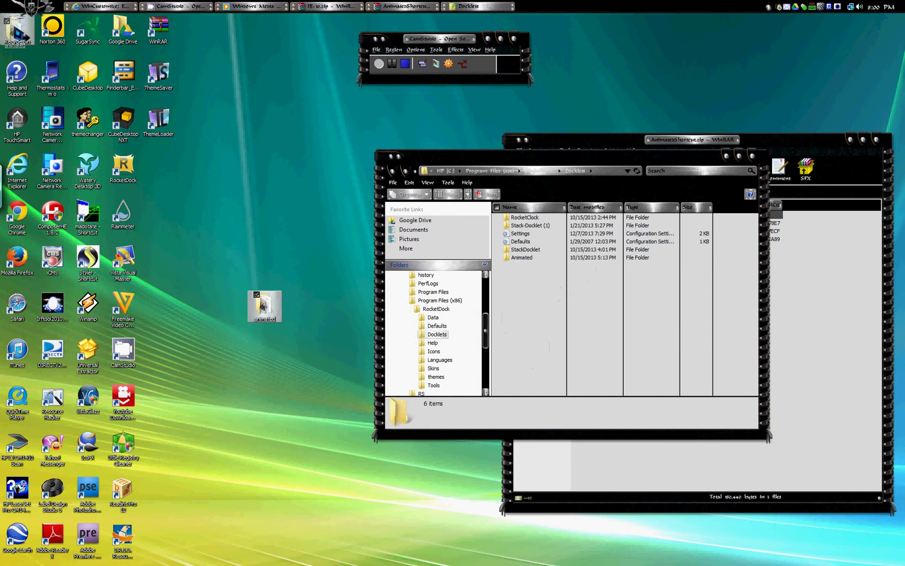
left_click(18, 27)
left_click_drag(17, 28, 18, 27)
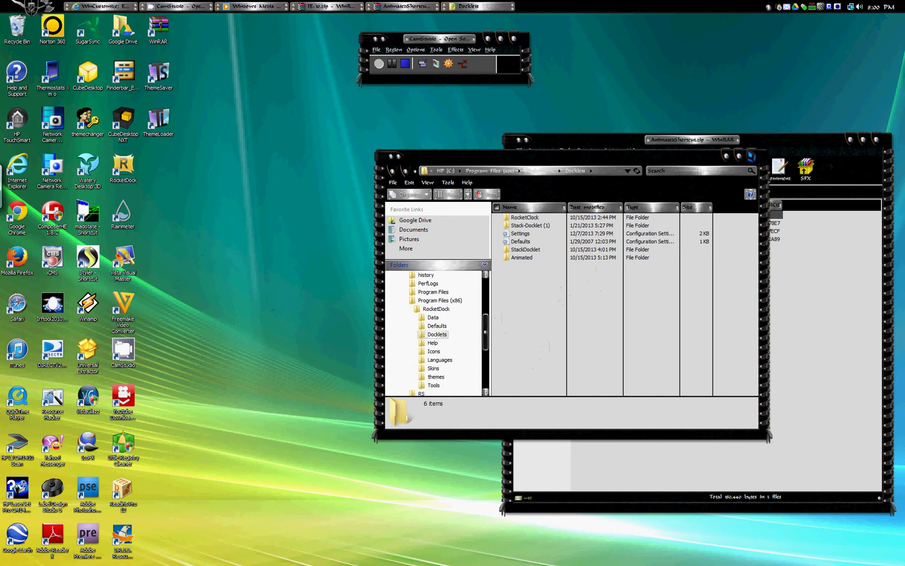
Close the Docklets window, minimize WinRAR, and return to the RocketDock icon pack page.
left_click(753, 156)
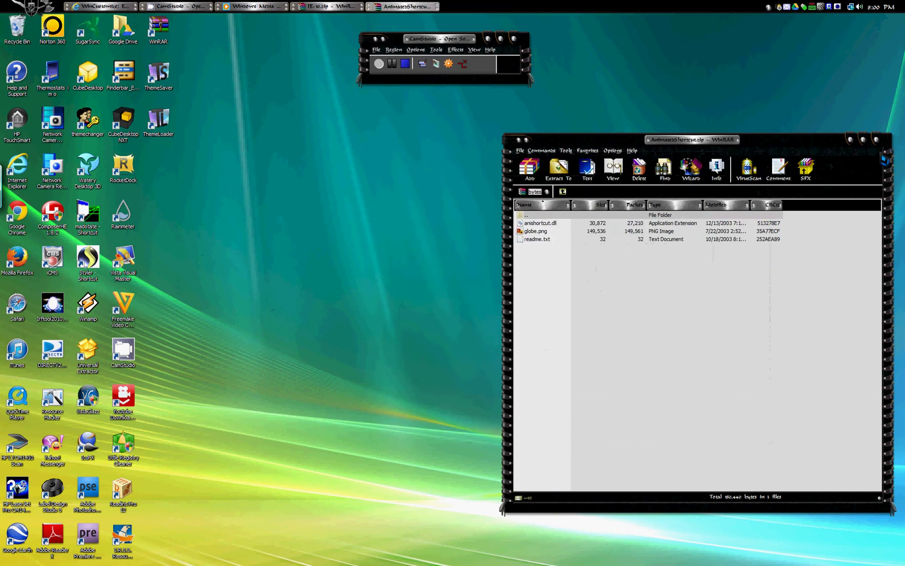
left_click(881, 147)
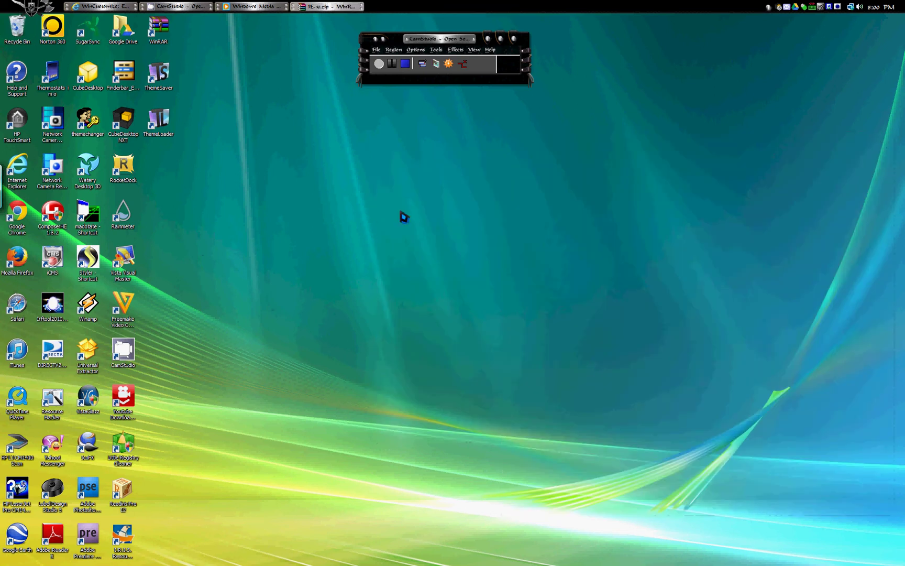
left_click(111, 7)
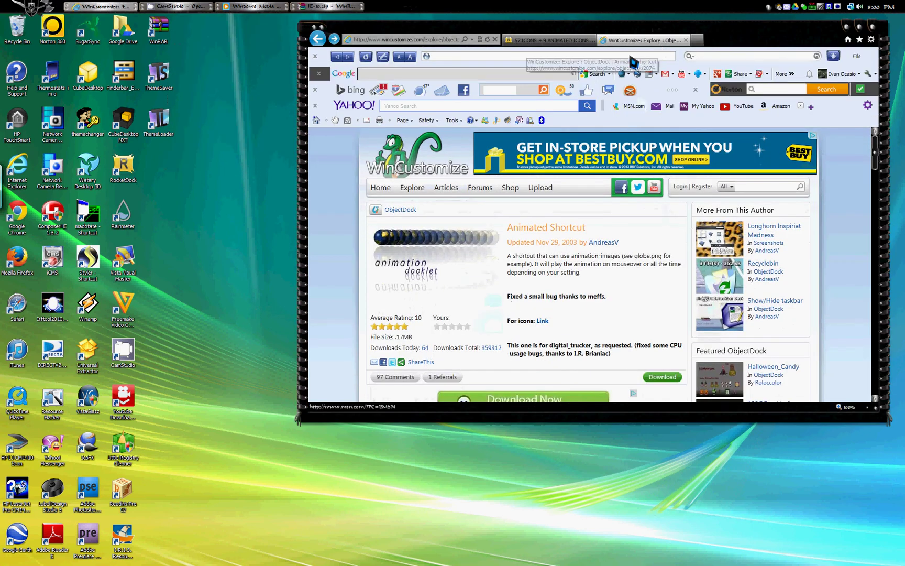
left_click(562, 43)
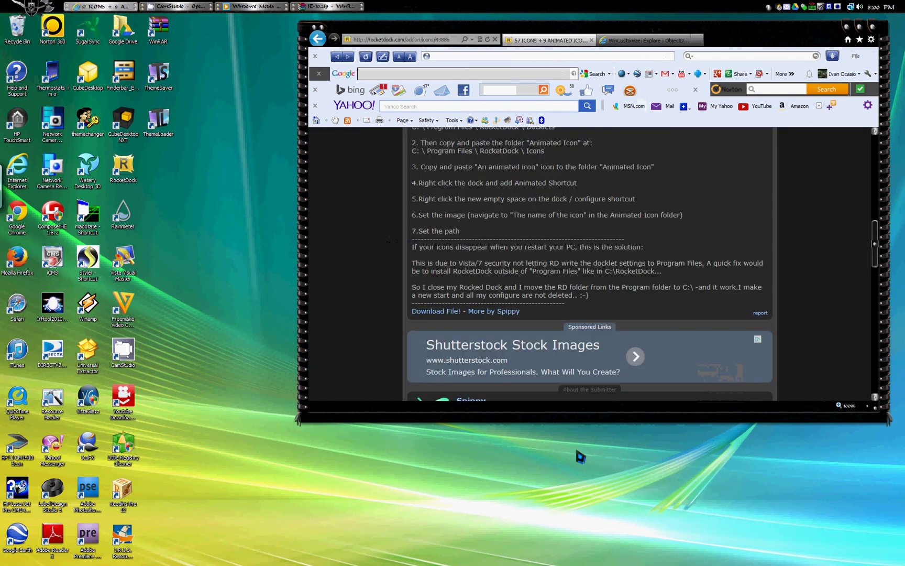
scroll(773, 401, "up", 15)
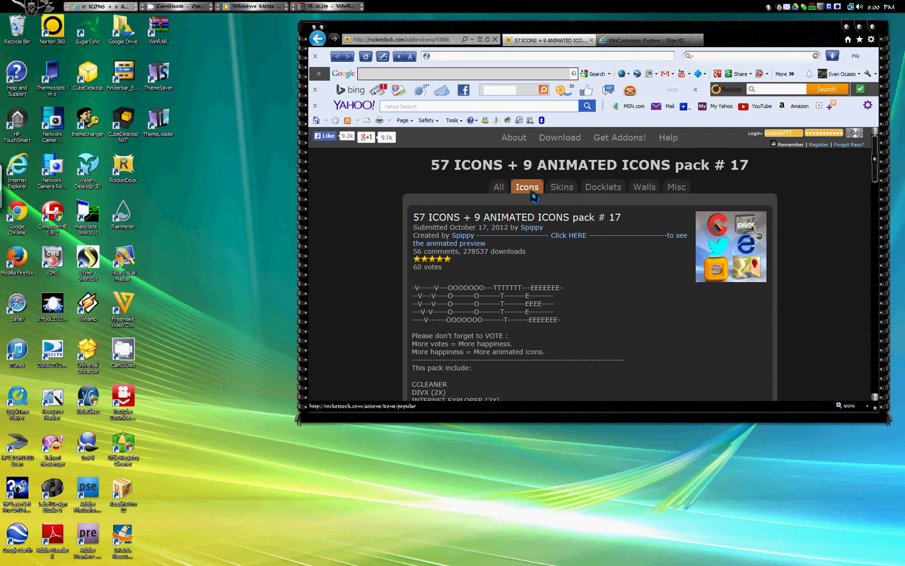
Open the '57 ICONS + 9 ANIMATED ICONS pack # 17' page and scroll to its download link.
left_click(533, 194)
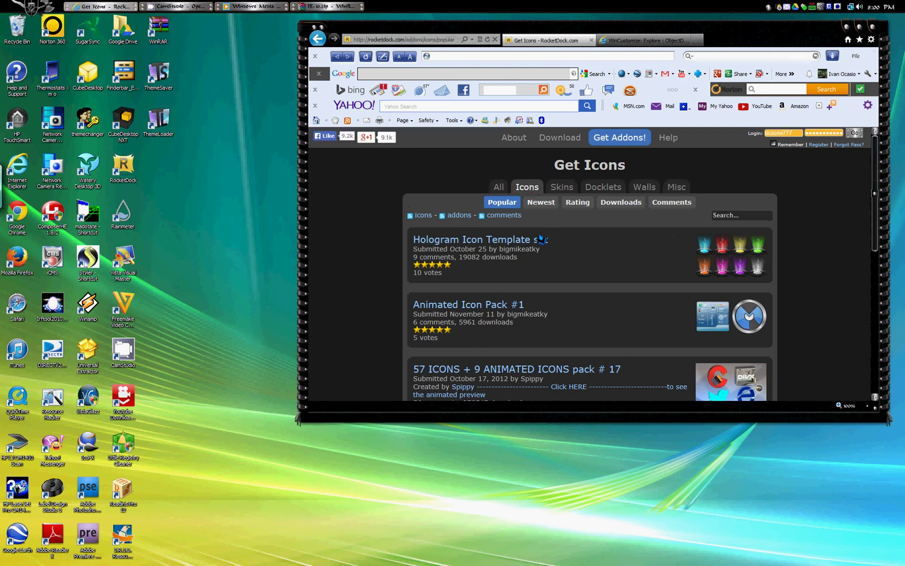
scroll(545, 241, "down", 5)
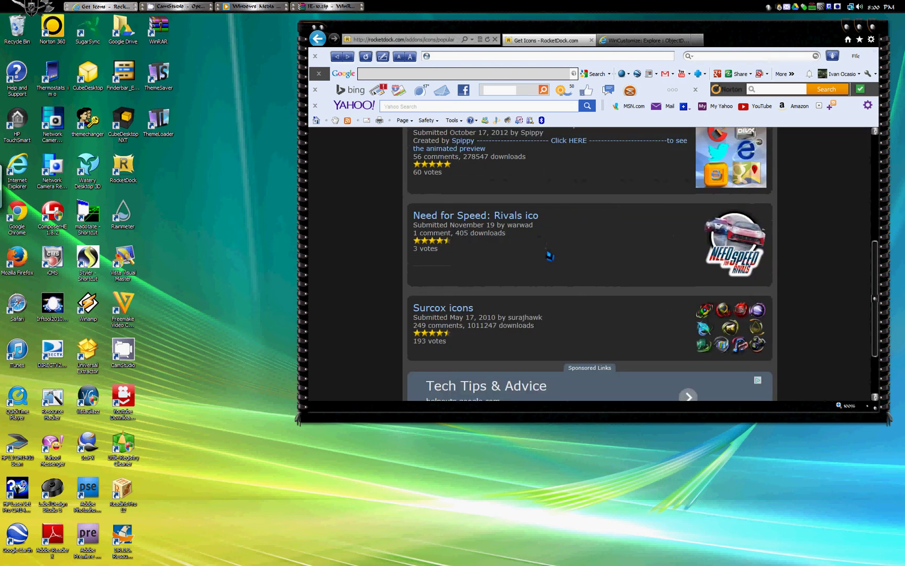
scroll(586, 335, "up", 4)
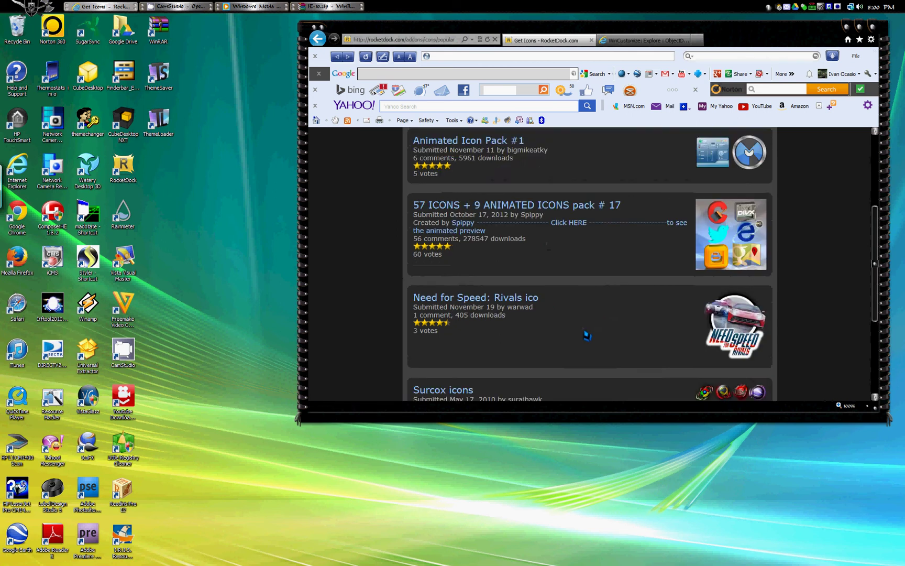
left_click(587, 333)
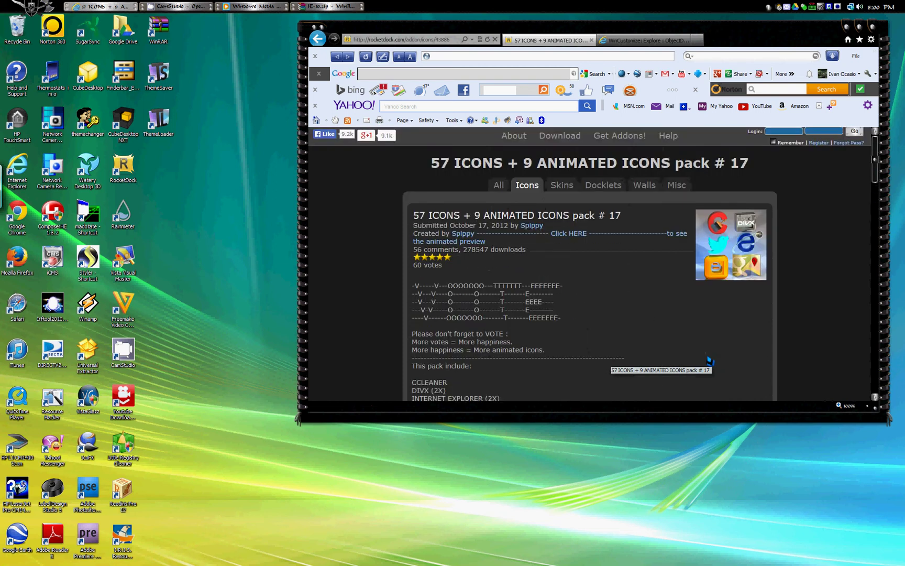
scroll(697, 361, "down", 5)
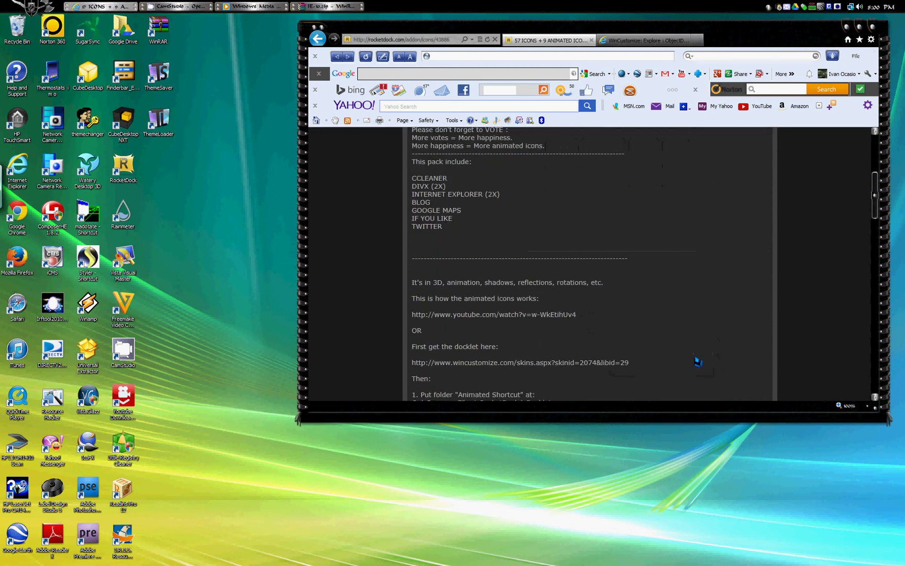
scroll(698, 361, "down", 3)
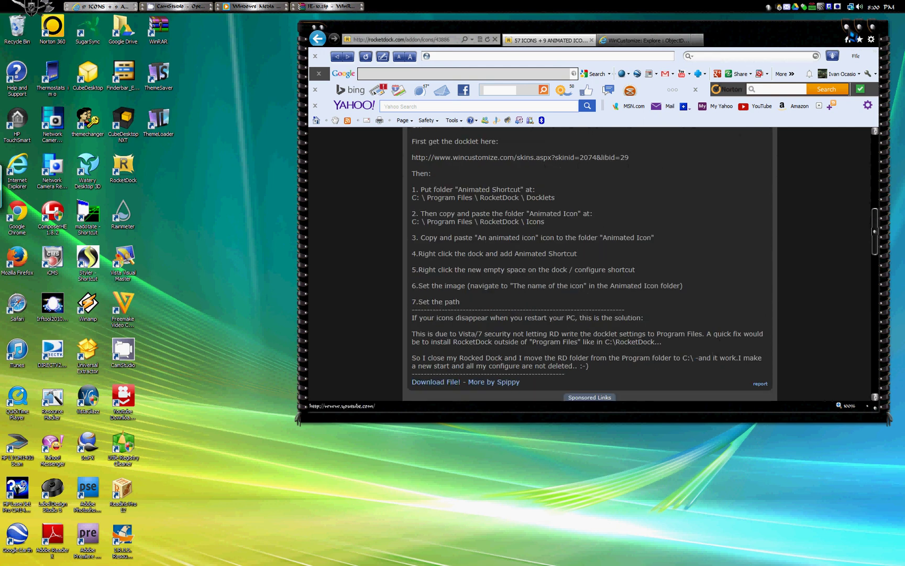
Preview the IE.gif animation from IE-10.zip, then close its tab.
left_click(847, 27)
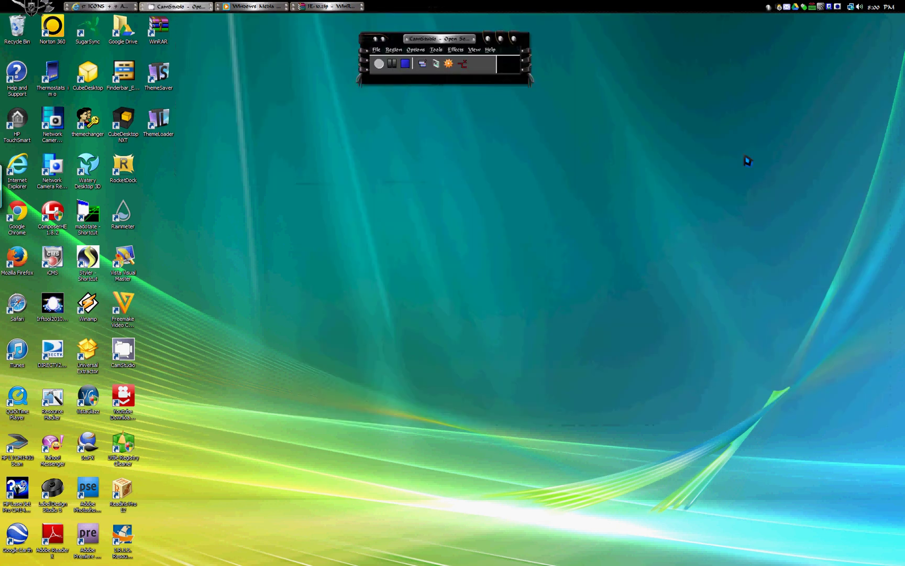
left_click(323, 6)
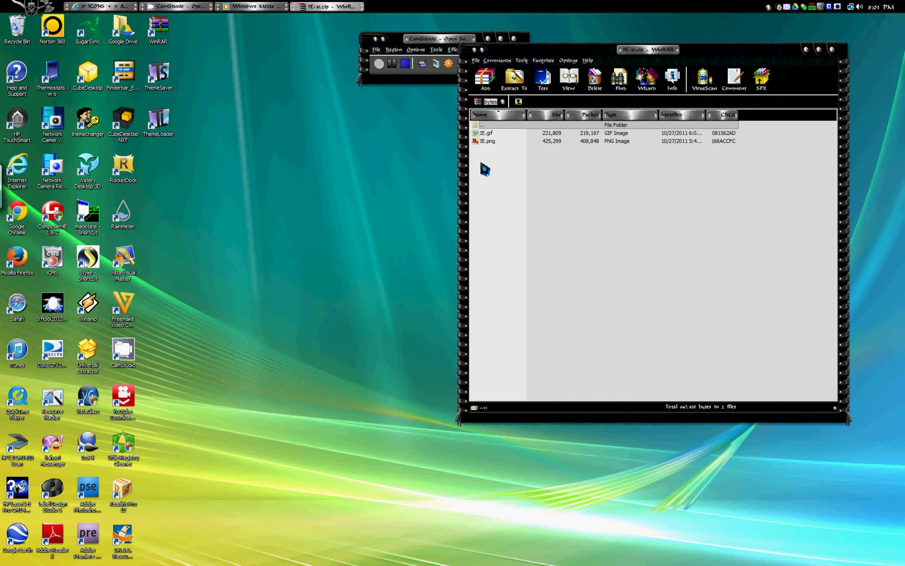
left_click(483, 136)
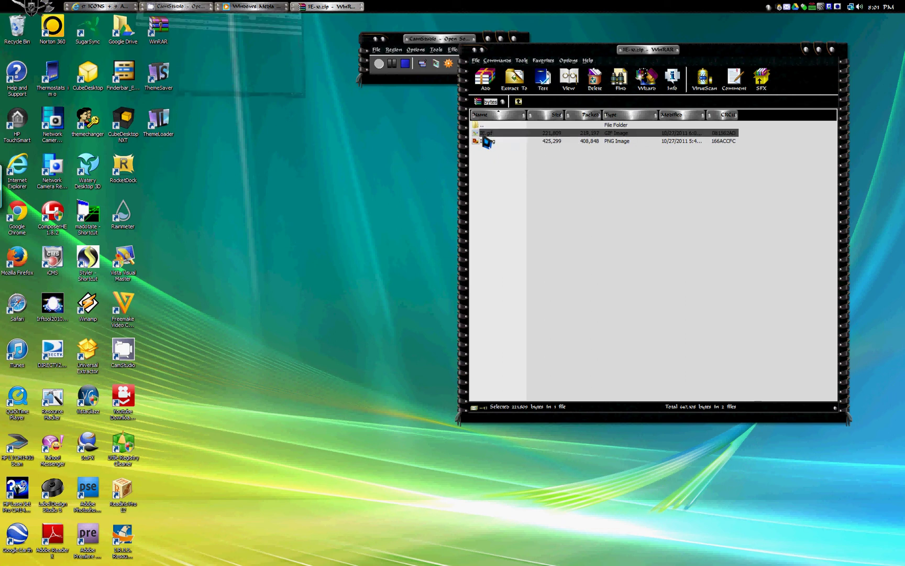
key("alt+Tab")
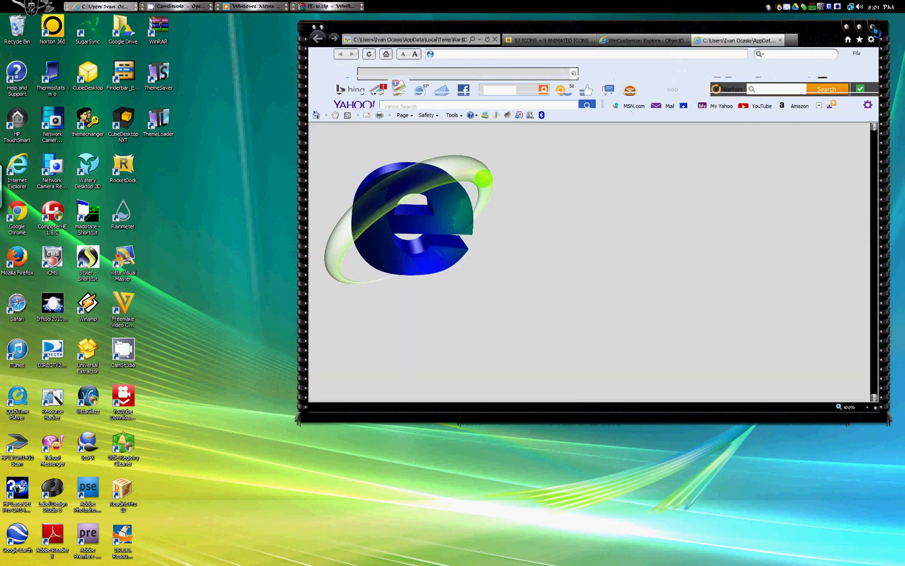
left_click(873, 26)
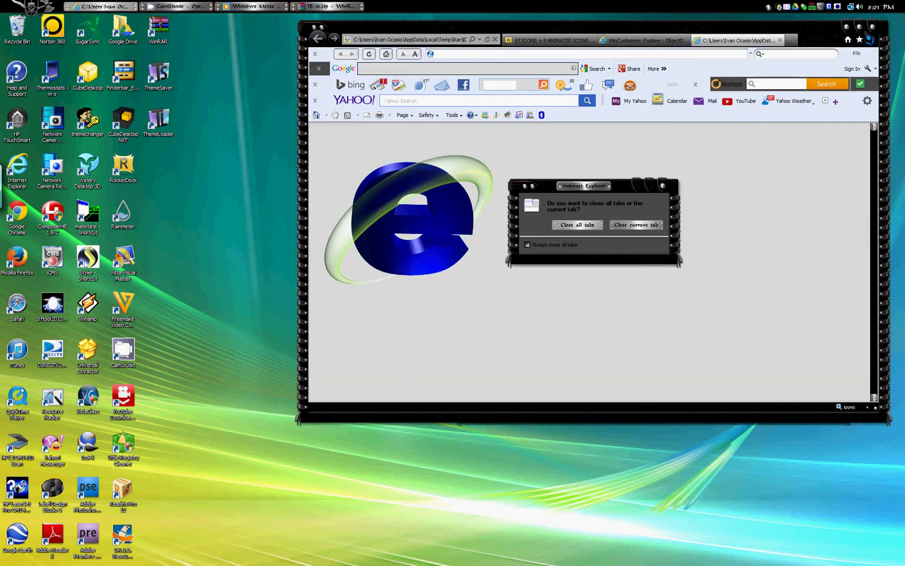
left_click(644, 226)
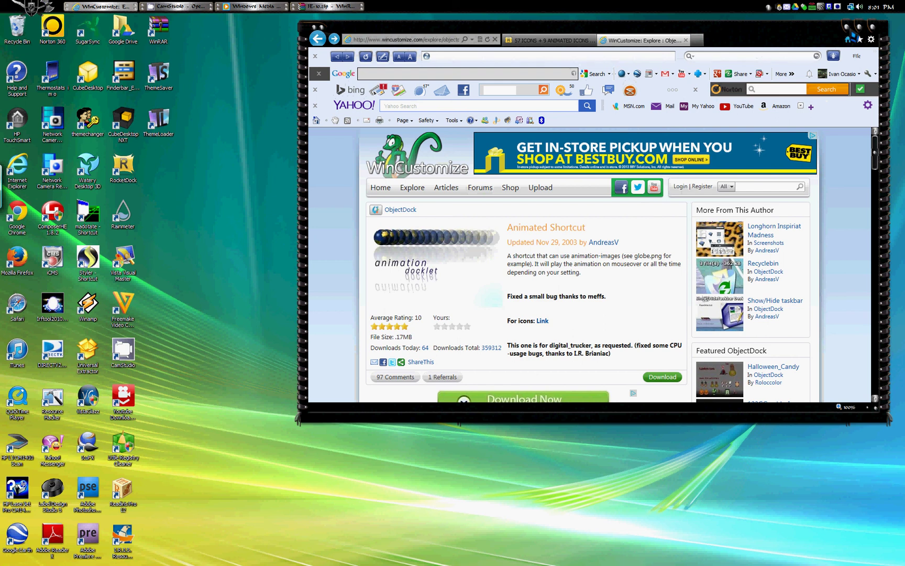
left_click(846, 27)
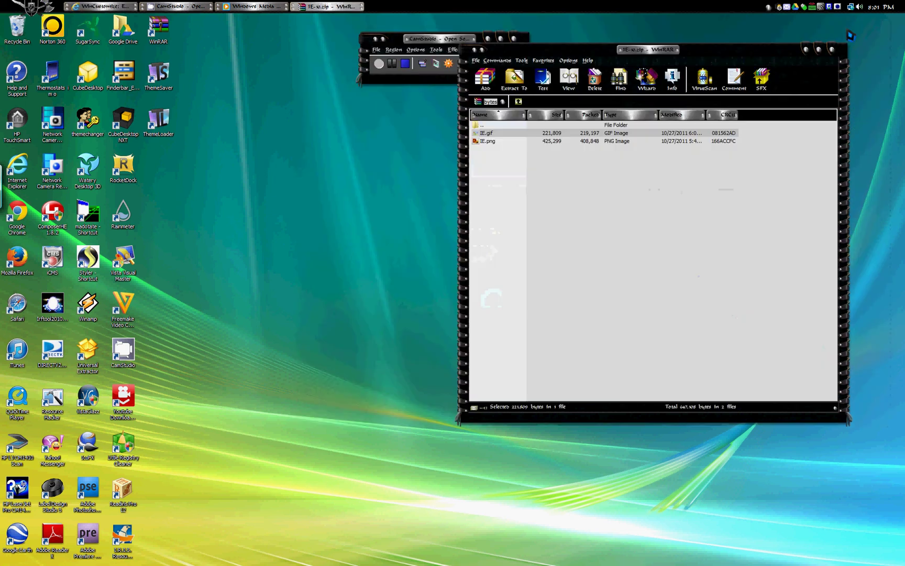
Preview the IE.png globe icon strip, then close the viewer.
left_click(487, 143)
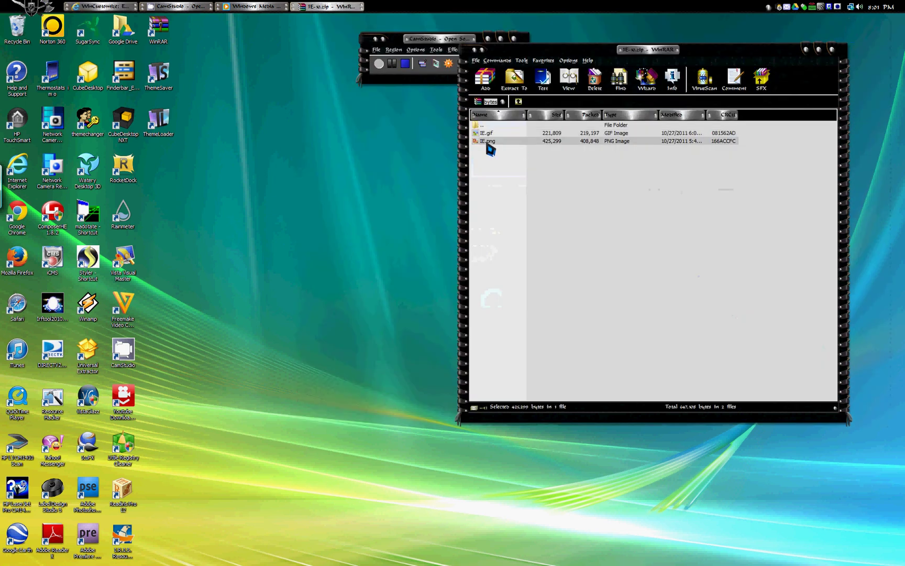
double_click(488, 142)
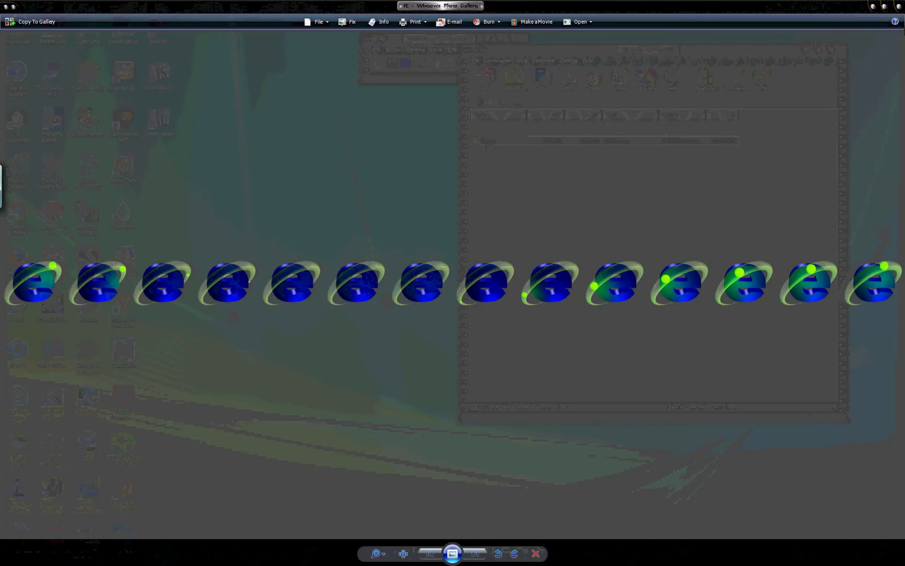
left_click(897, 7)
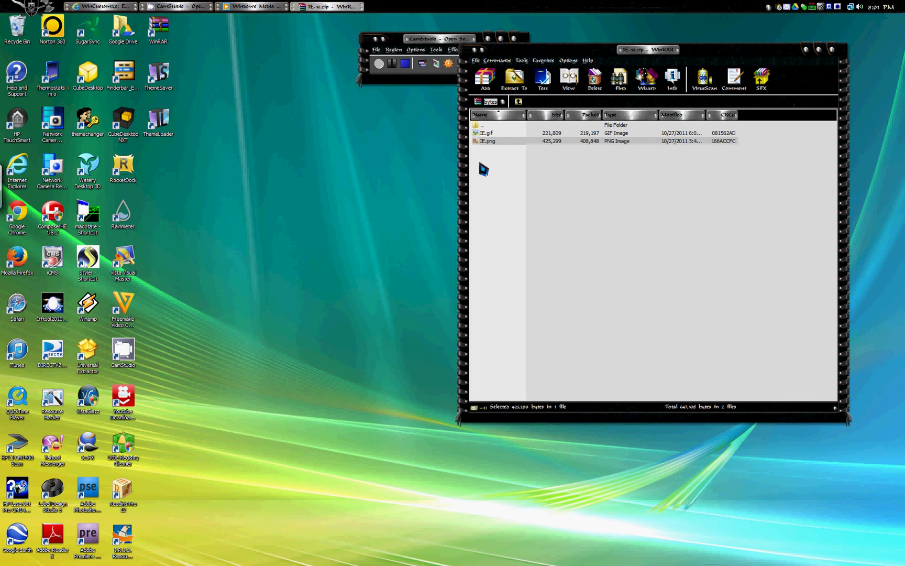
Create a new desktop folder named 'animated', then select IE.png in the archive.
right_click(342, 231)
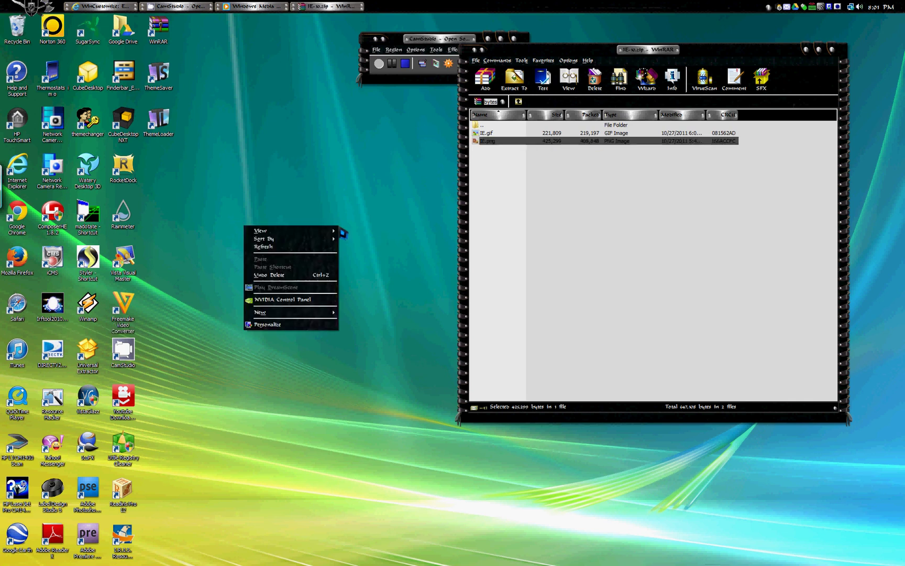
mouse_move(278, 235)
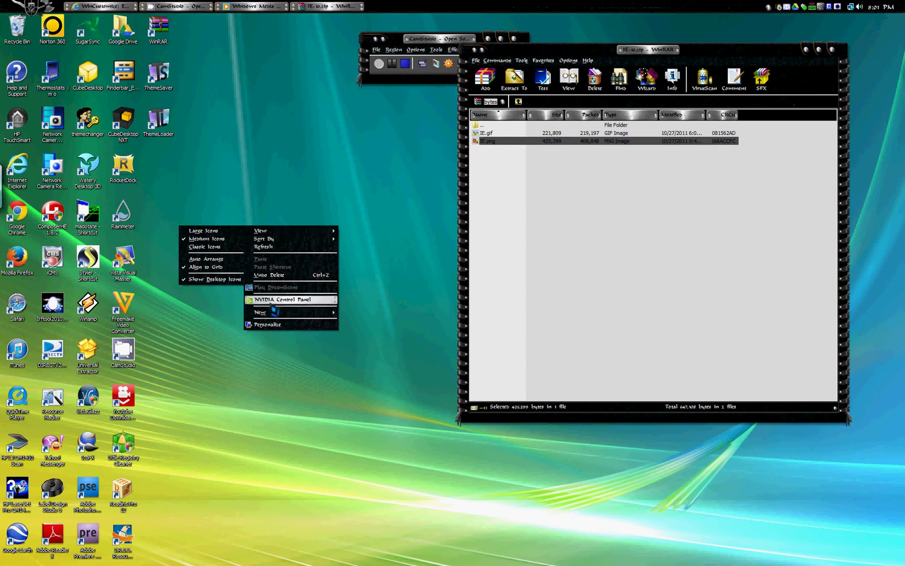
mouse_move(261, 315)
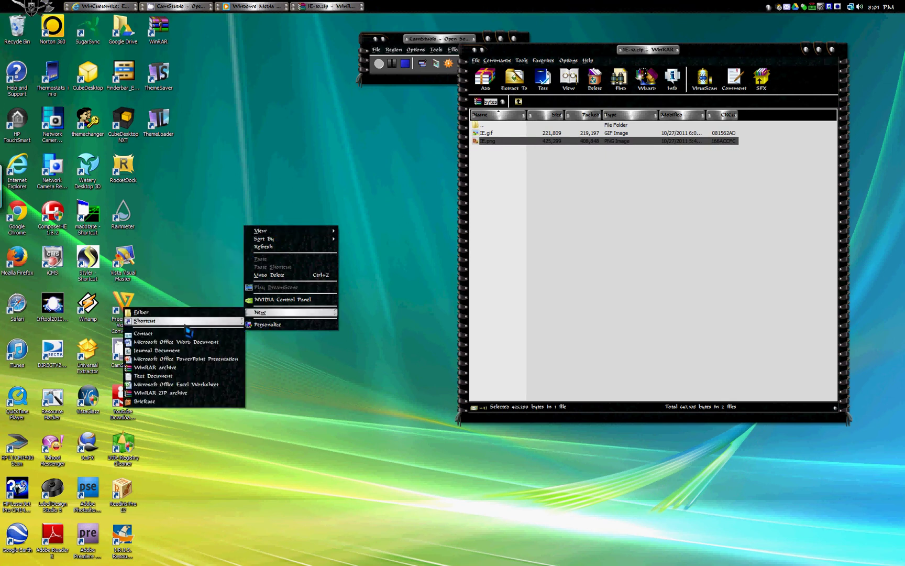
left_click(141, 312)
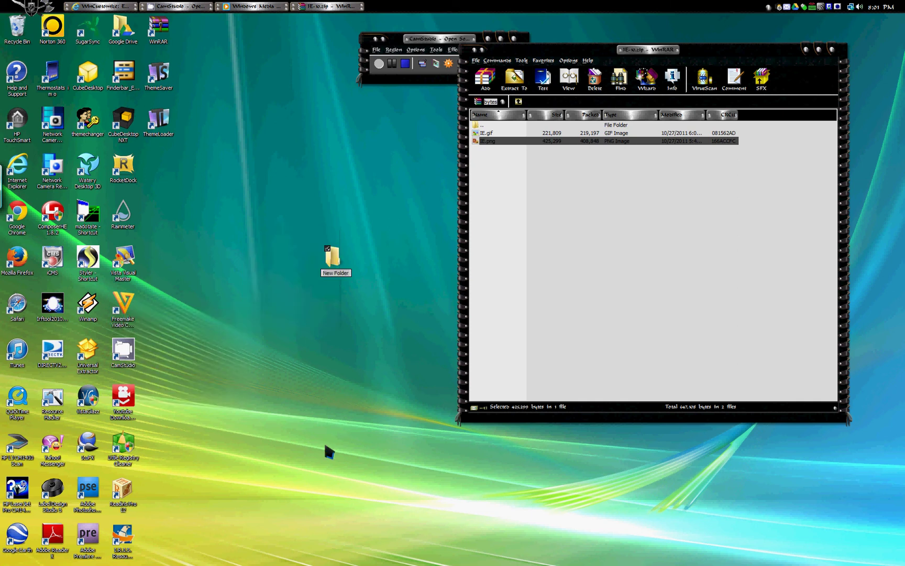
type("animated")
left_click(667, 299)
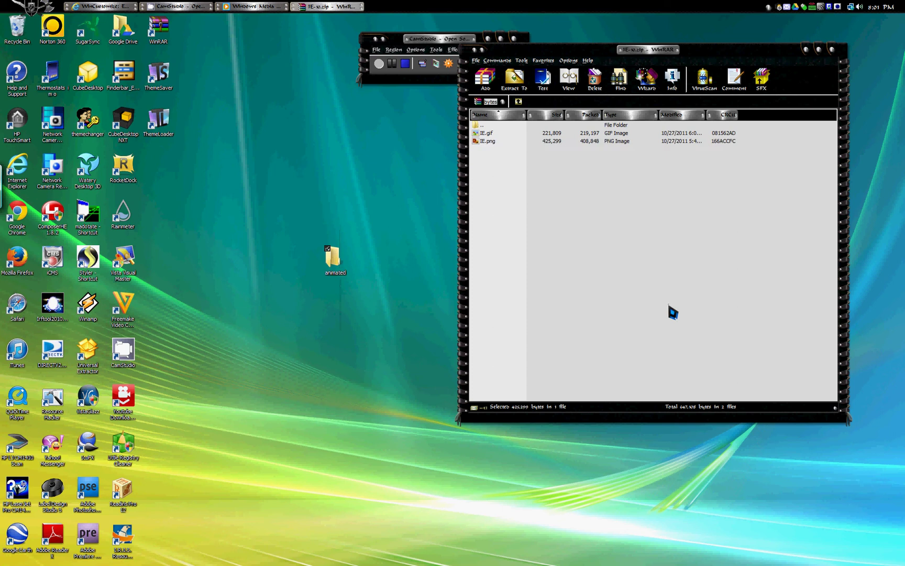
left_click(488, 141)
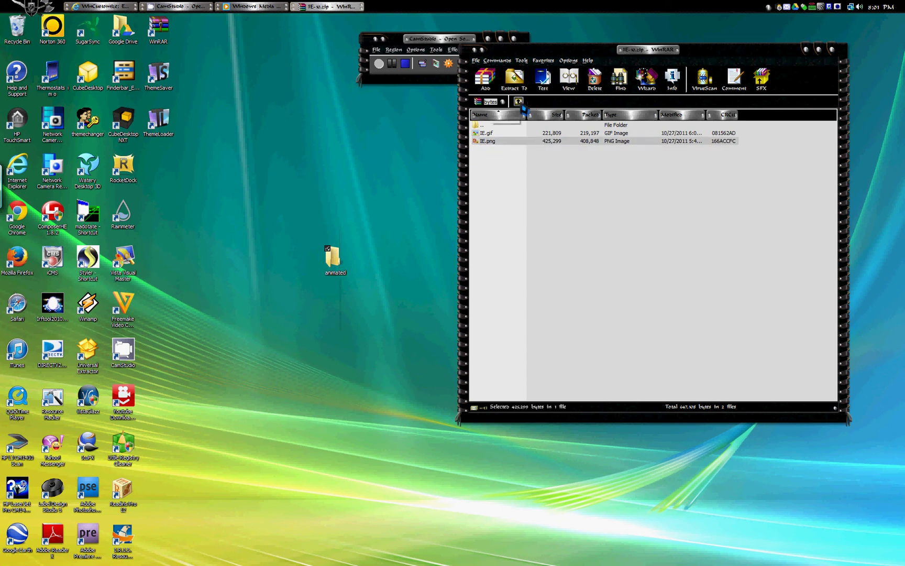
Extract IE.png into the desktop animated folder and check that it contains the image.
left_click(515, 79)
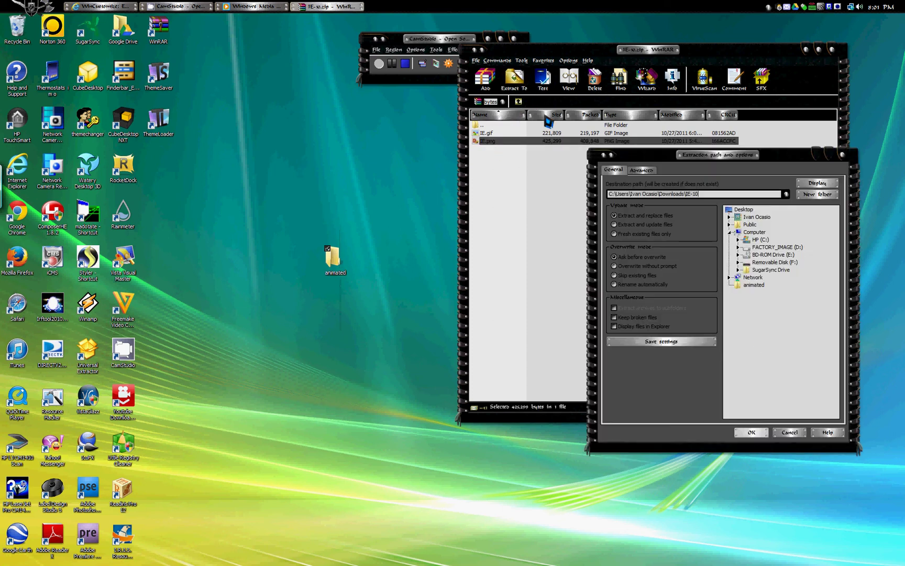
left_click(756, 284)
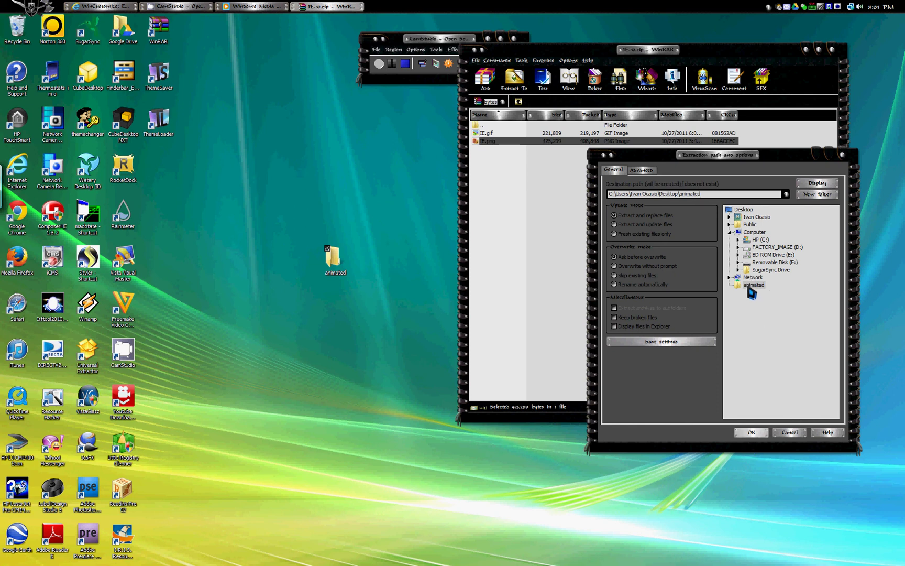
left_click(751, 432)
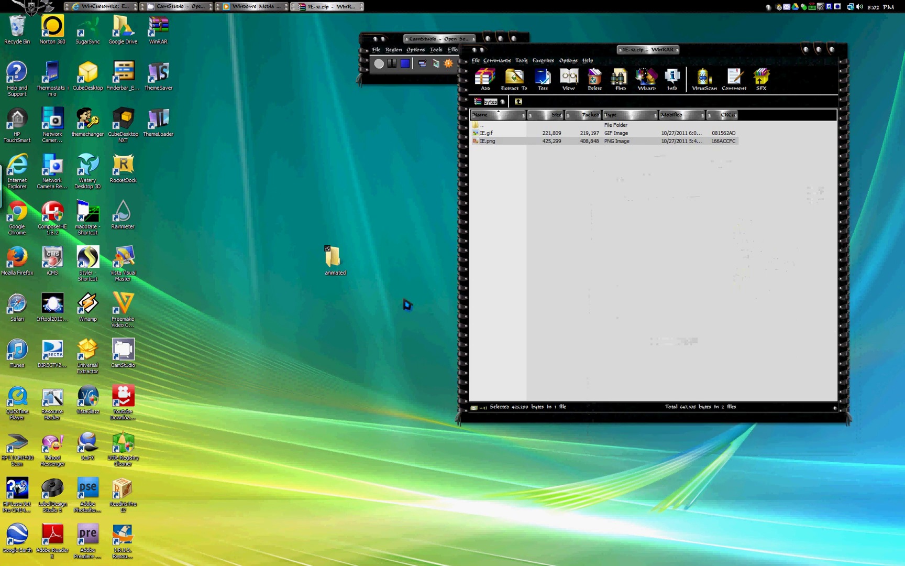
double_click(336, 275)
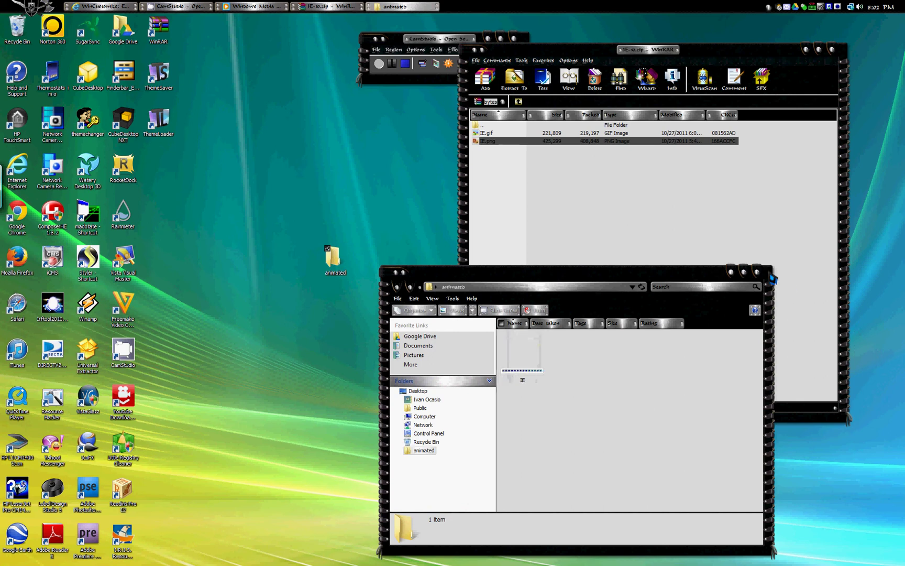
left_click(756, 272)
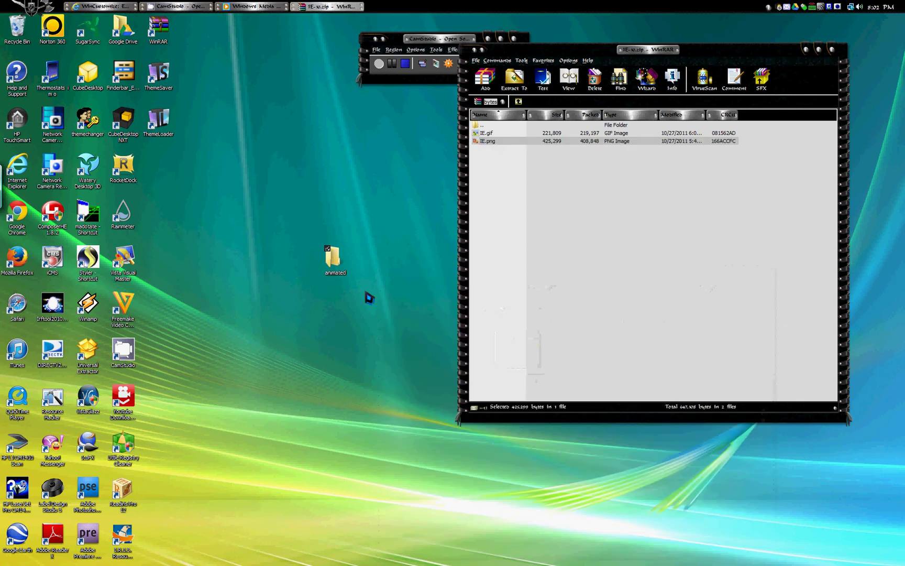
Open RocketDock's Icons\animated folder and place the IE image there.
right_click(130, 164)
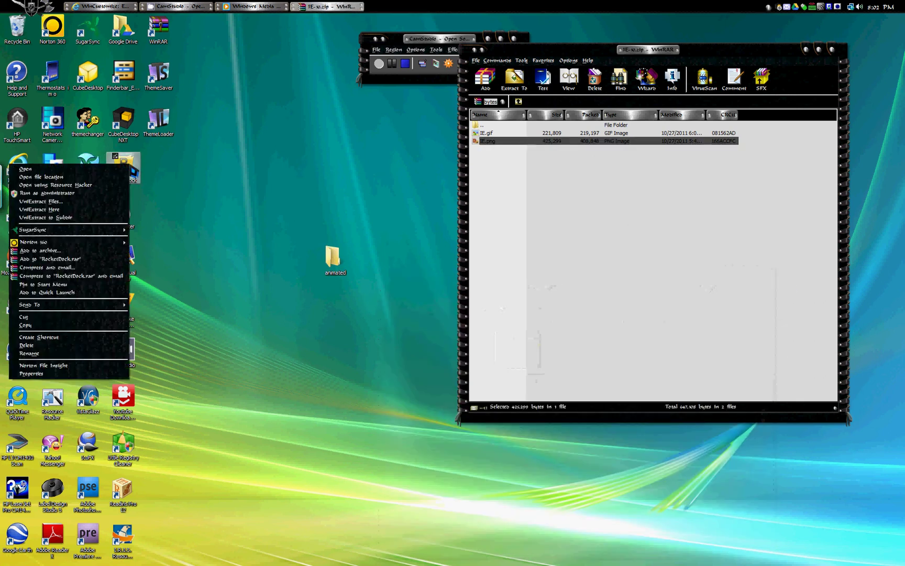
left_click(52, 177)
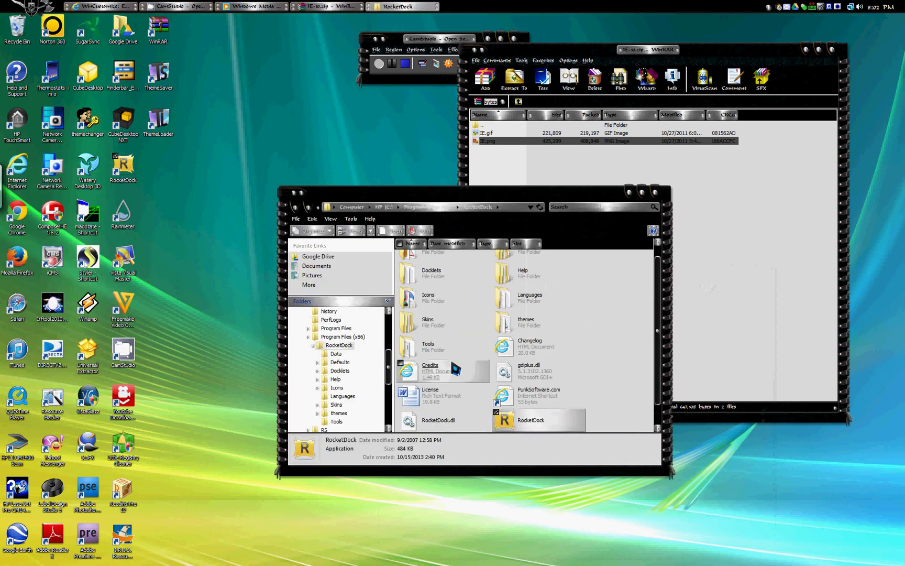
double_click(417, 299)
left_click_drag(519, 198, 664, 210)
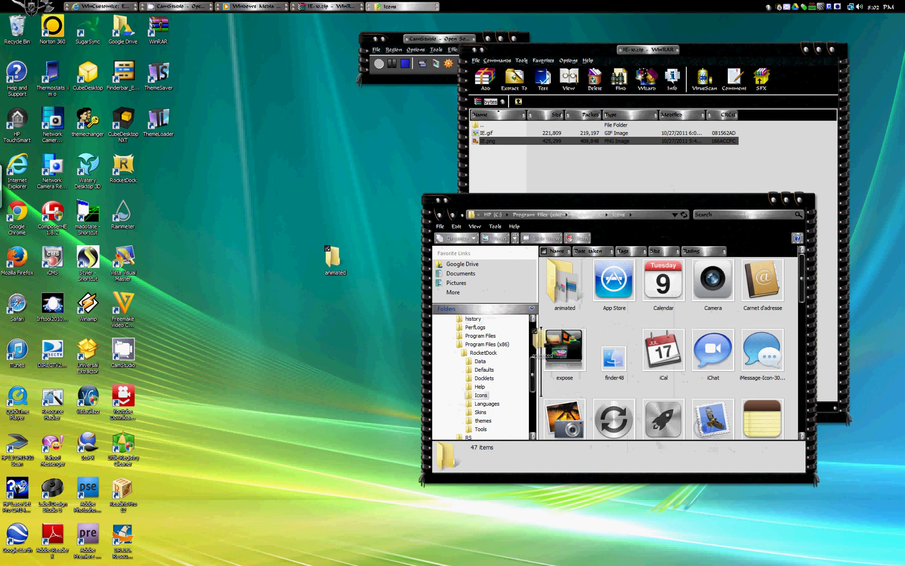
left_click_drag(571, 307, 302, 254)
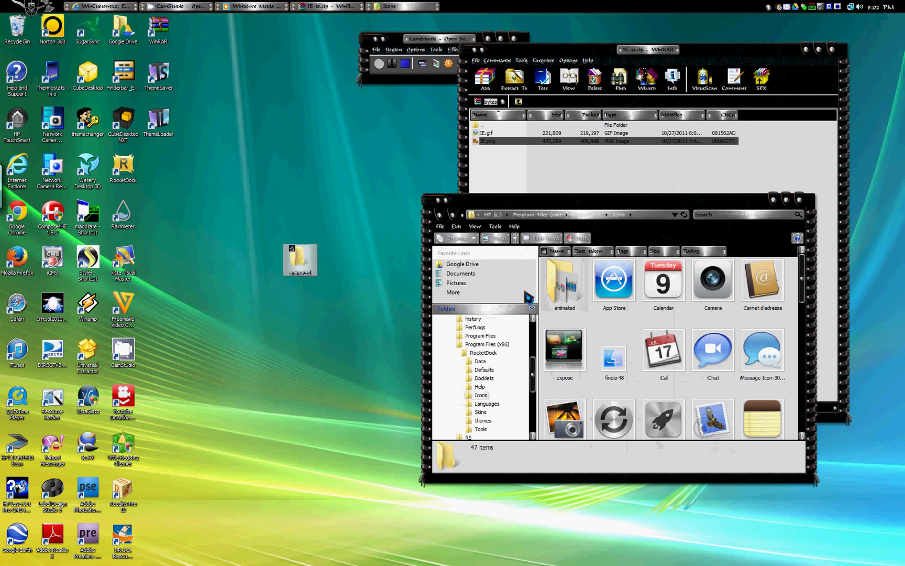
double_click(575, 292)
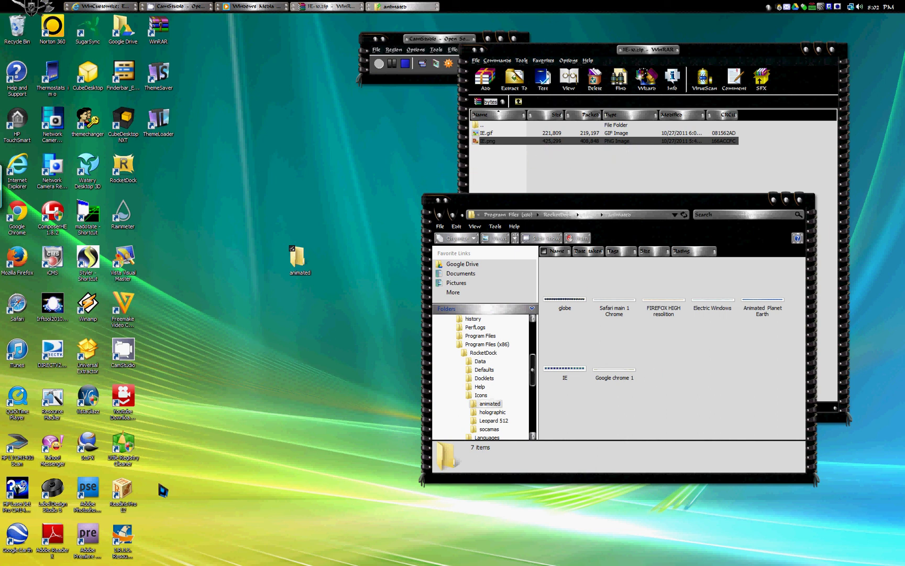
Drag the empty desktop animated folder to the Recycle Bin, retrying after the item-not-found error.
left_click_drag(296, 259, 18, 32)
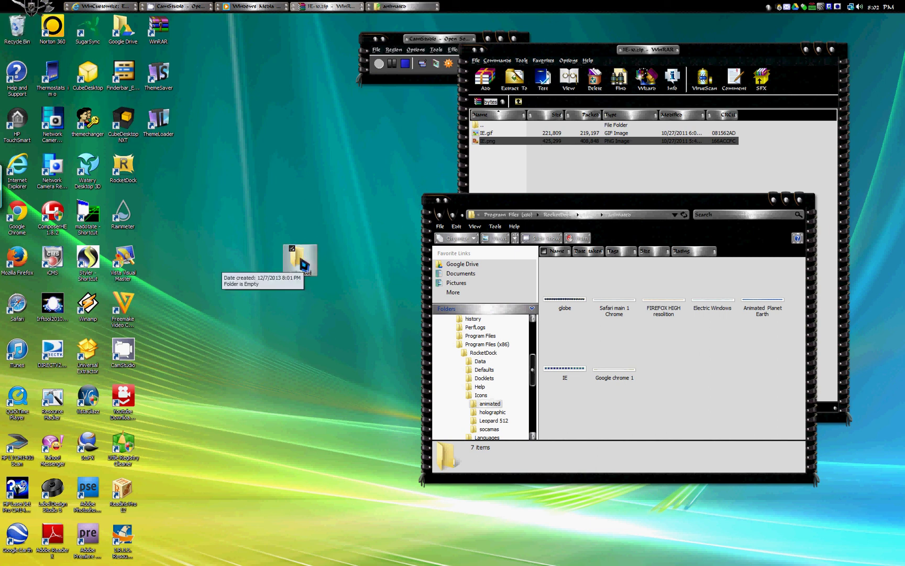
left_click_drag(305, 261, 18, 32)
left_click(502, 308)
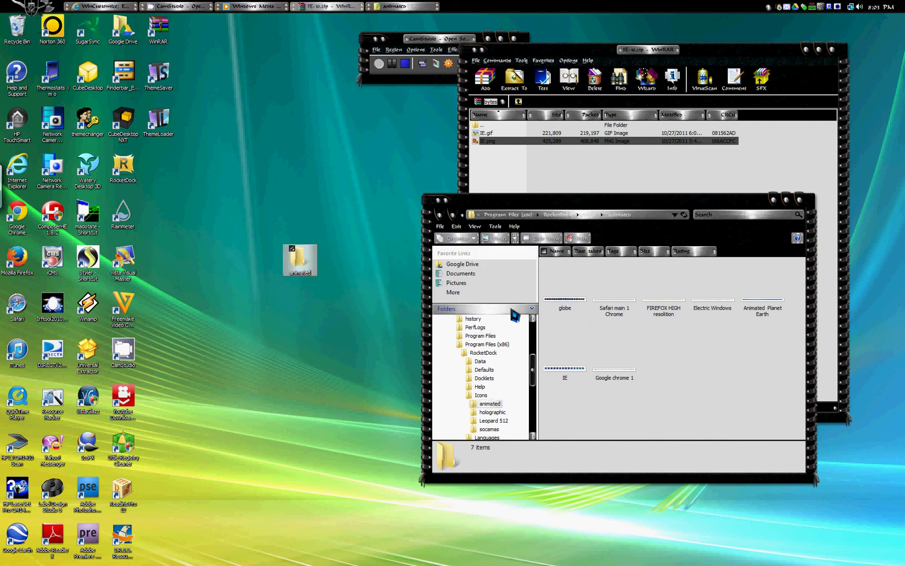
Dismiss the Item Not Found messages and close the WinRAR archive window.
left_click(800, 199)
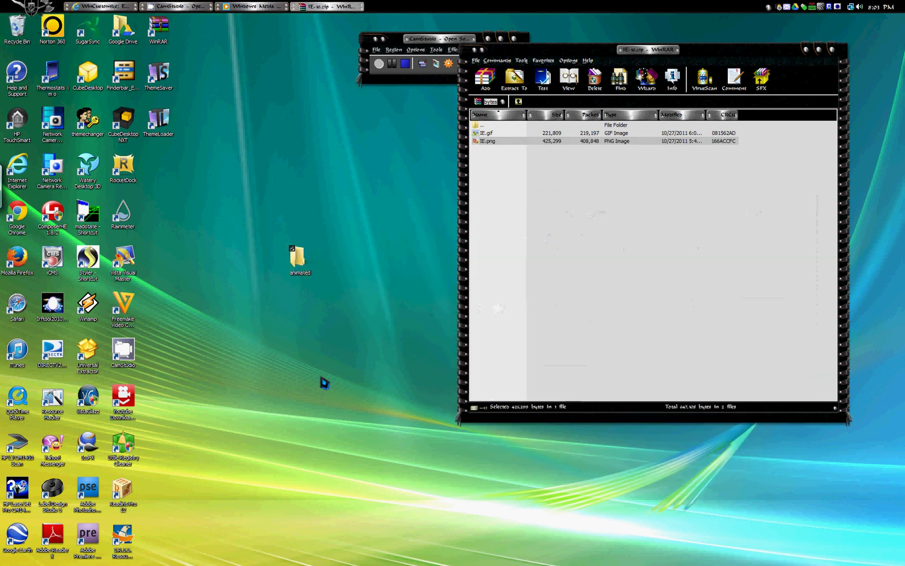
left_click_drag(298, 258, 18, 30)
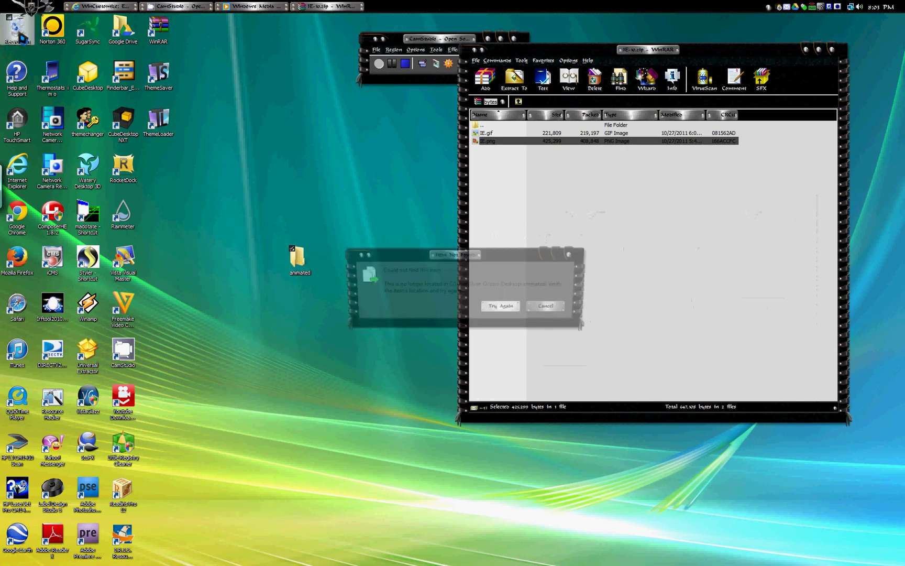
left_click(511, 308)
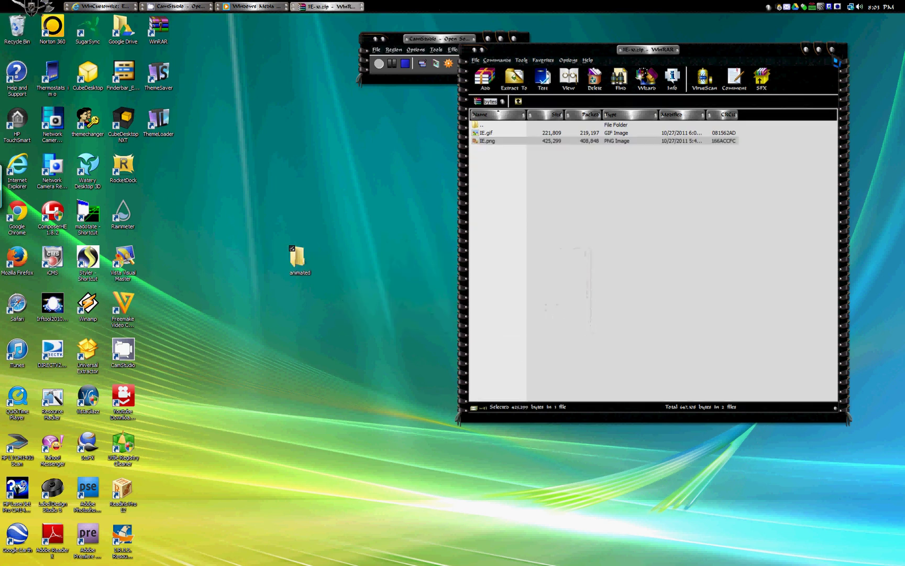
left_click(832, 50)
Refresh the desktop and launch RocketDock from its desktop icon.
right_click(299, 276)
left_click(640, 307)
right_click(642, 307)
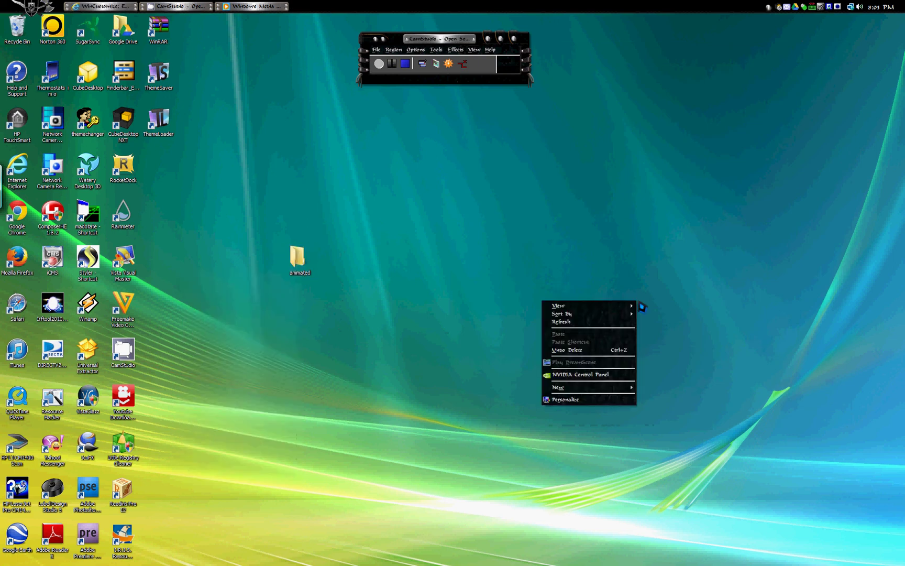
left_click(572, 321)
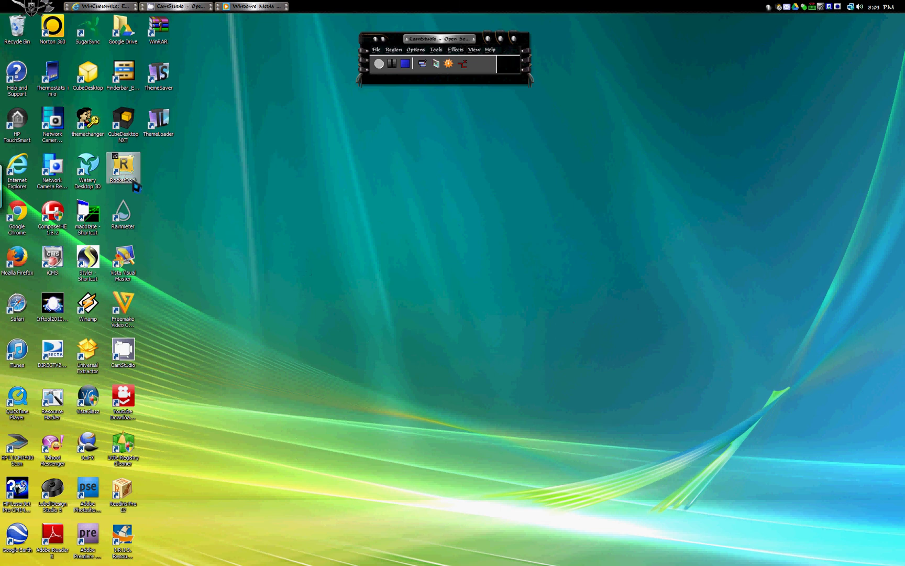
double_click(136, 187)
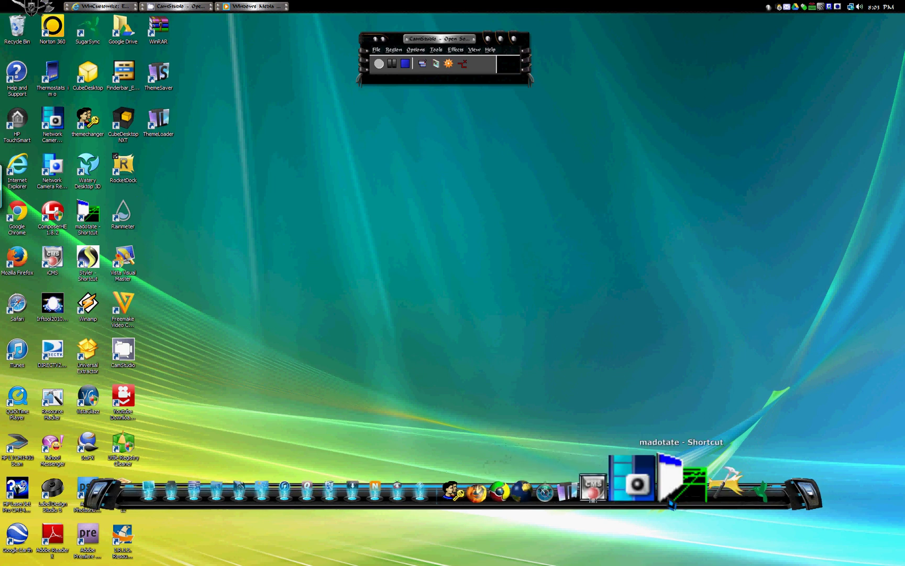
Add an Animated Shortcut item to the dock and open Configure Shortcut on its globe icon.
right_click(691, 504)
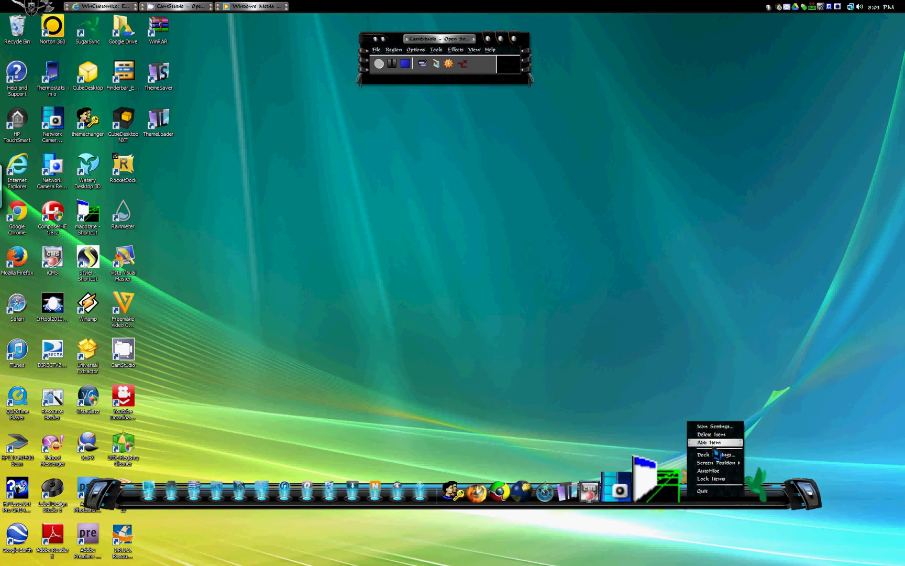
mouse_move(713, 442)
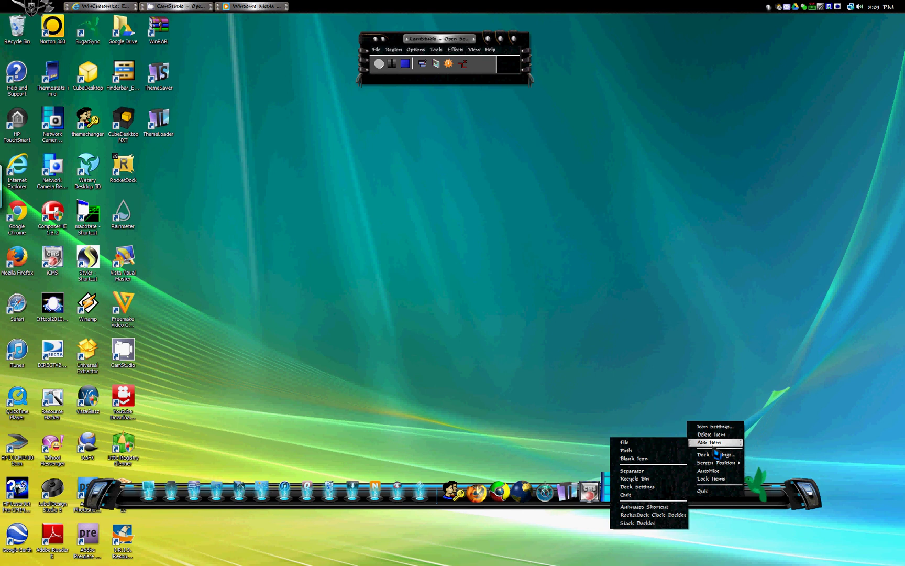
left_click(654, 509)
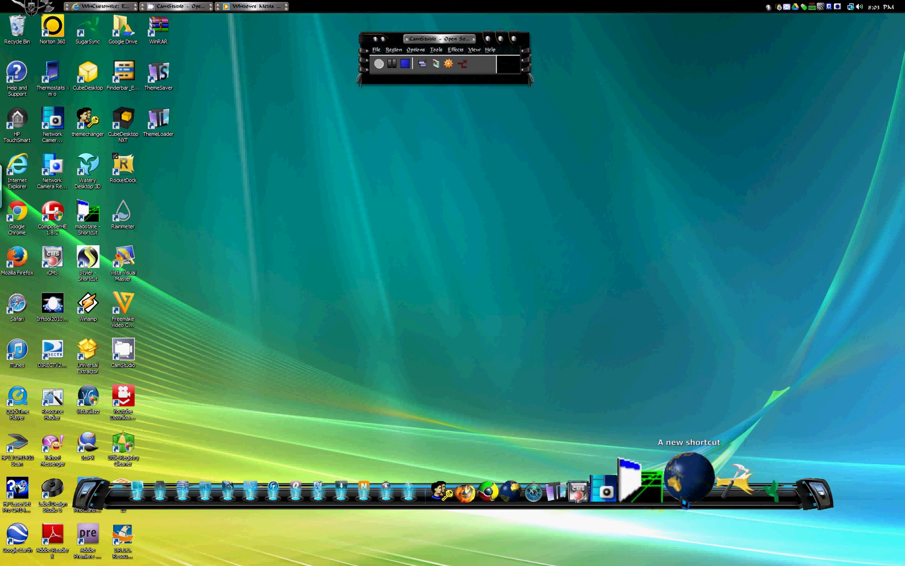
right_click(686, 490)
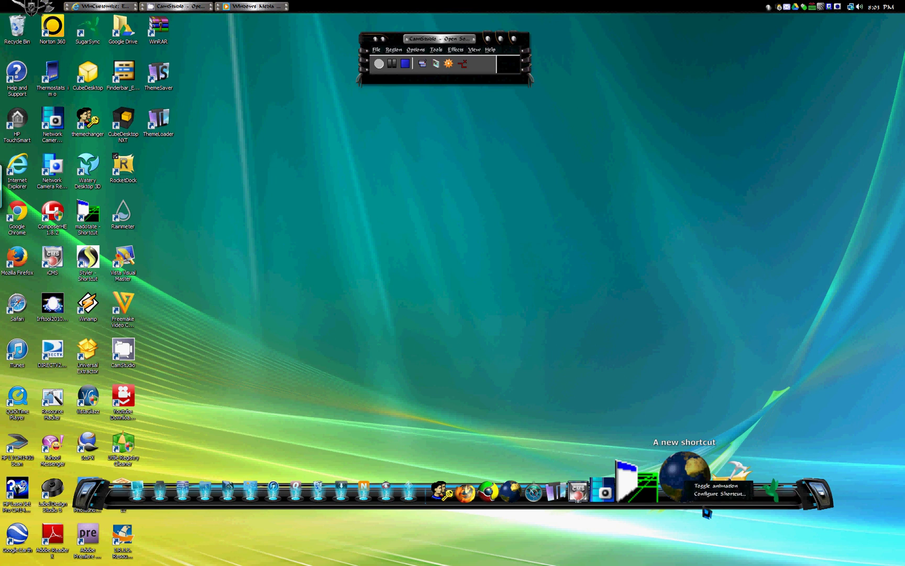
left_click(714, 494)
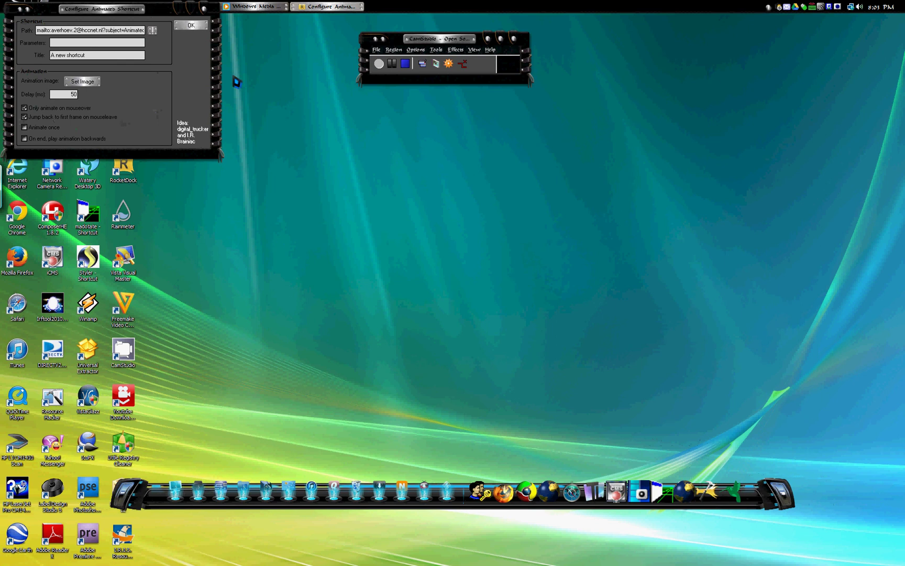
Set the animated shortcut's image to Electric Windows.png from the Icons > animated folder.
left_click_drag(165, 14, 655, 197)
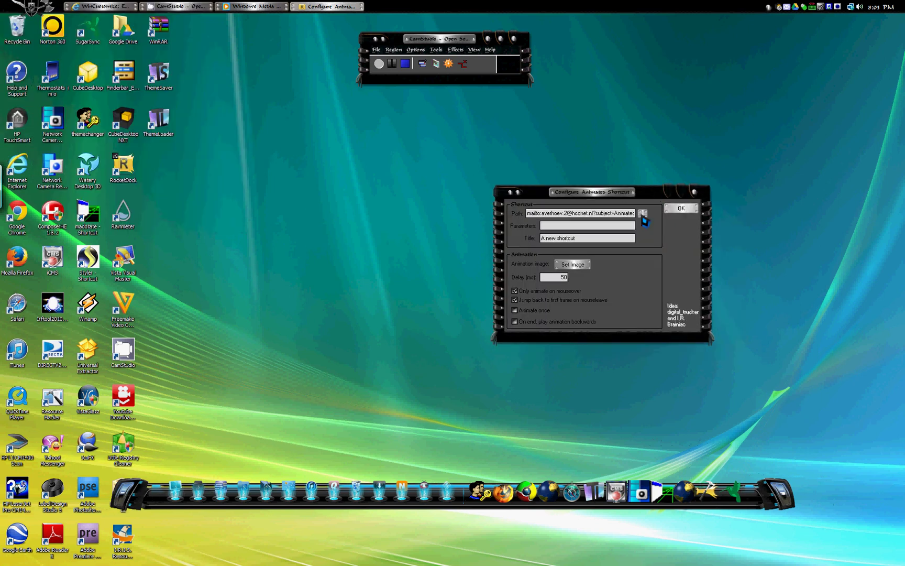
left_click(573, 265)
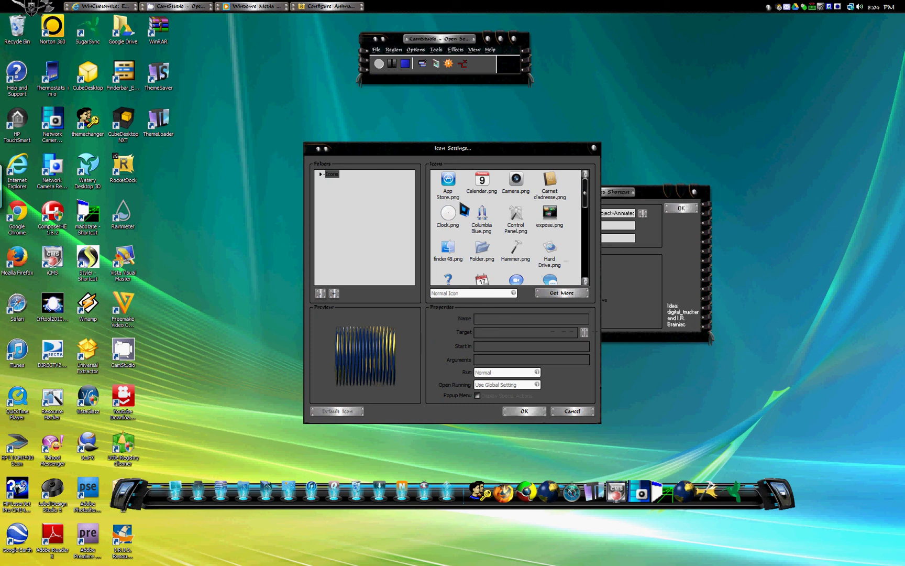
left_click(321, 174)
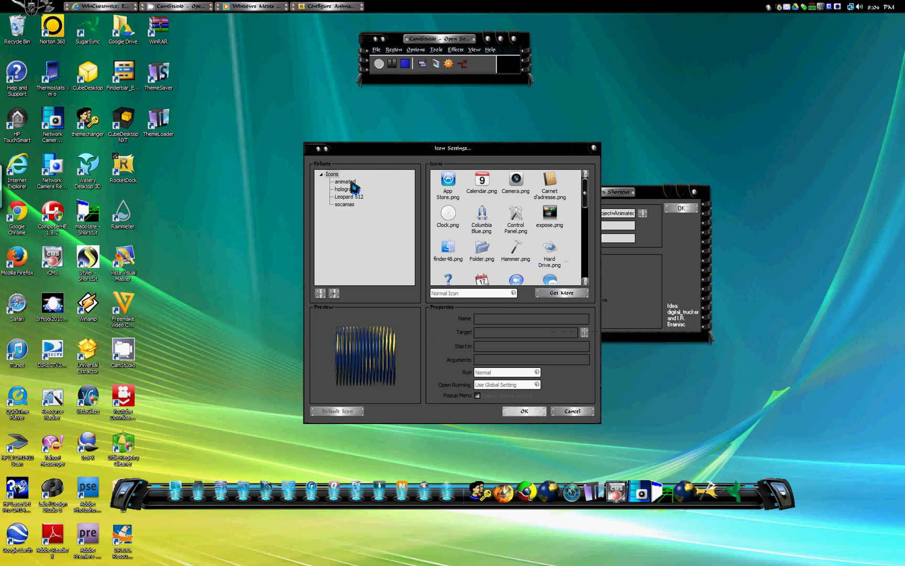
left_click(338, 182)
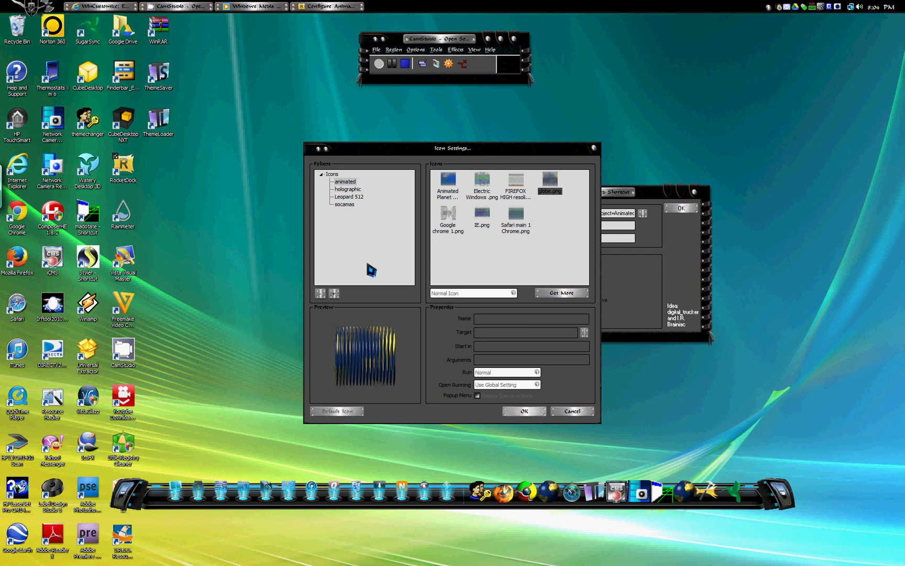
left_click(484, 183)
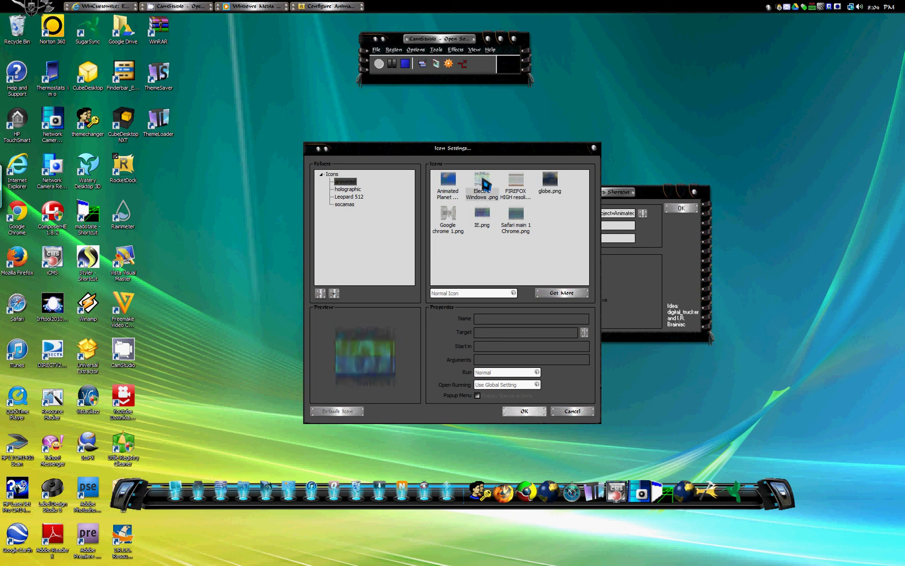
left_click(523, 411)
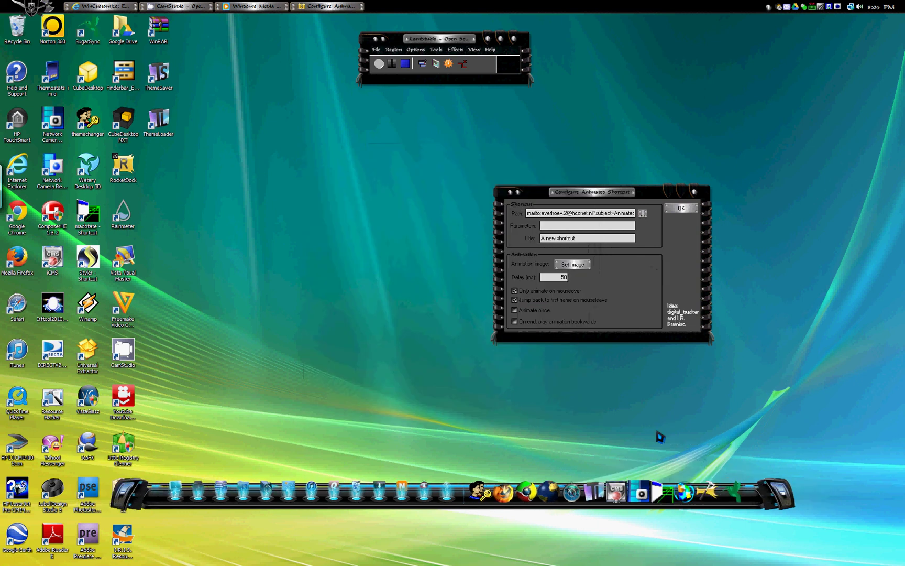
Delete the old mailto e-mail link from the animated shortcut's Path field.
left_click(644, 217)
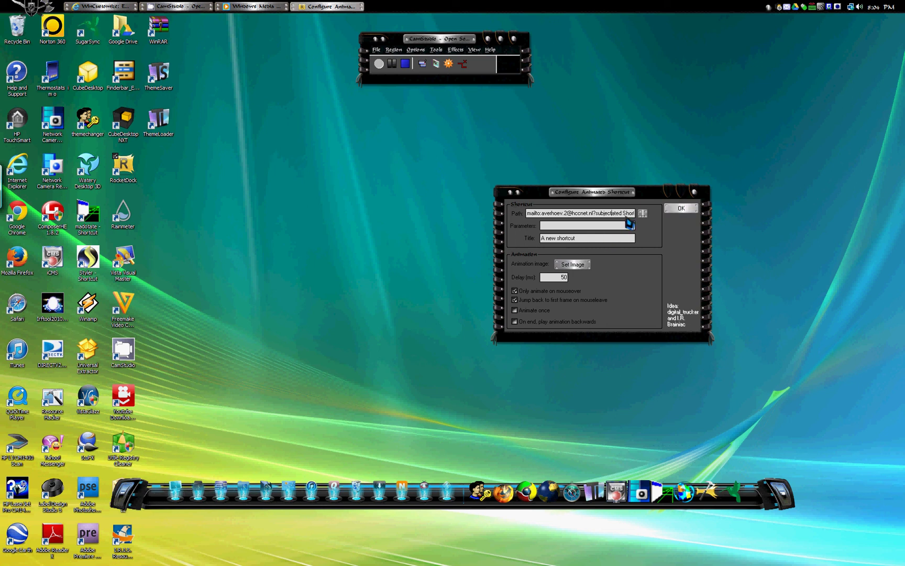
key("BackSpace")
key("BackSpace")
key("BackSpace")
key("BackSpace")
key("BackSpace")
key("BackSpace")
key("BackSpace")
key("BackSpace")
key("BackSpace")
key("BackSpace")
key("BackSpace")
key("BackSpace")
key("BackSpace")
key("BackSpace")
key("BackSpace")
key("BackSpace")
key("BackSpace")
key("BackSpace")
key("BackSpace")
key("BackSpace")
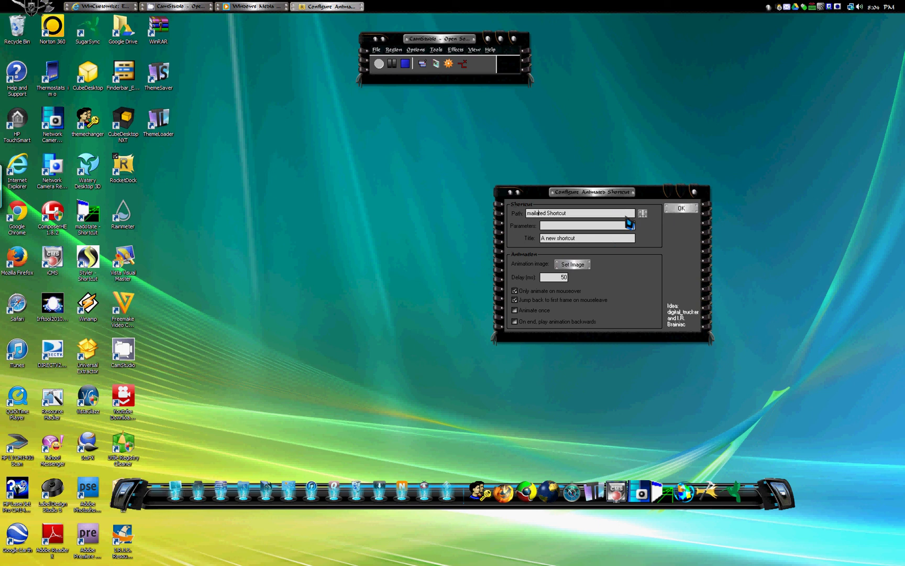
key("End")
key("BackSpace")
key("BackSpace")
key("BackSpace")
key("BackSpace")
key("BackSpace")
key("BackSpace")
key("BackSpace")
key("BackSpace")
key("BackSpace")
key("BackSpace")
key("BackSpace")
key("BackSpace")
key("BackSpace")
key("BackSpace")
key("BackSpace")
key("BackSpace")
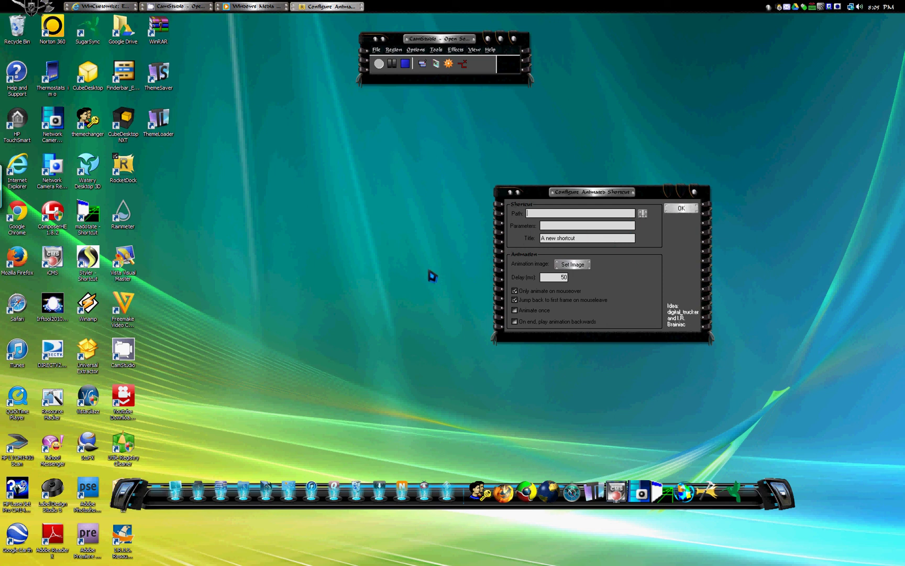
Copy the CamStudio desktop shortcut's full object name path from its Properties Security tab.
right_click(130, 360)
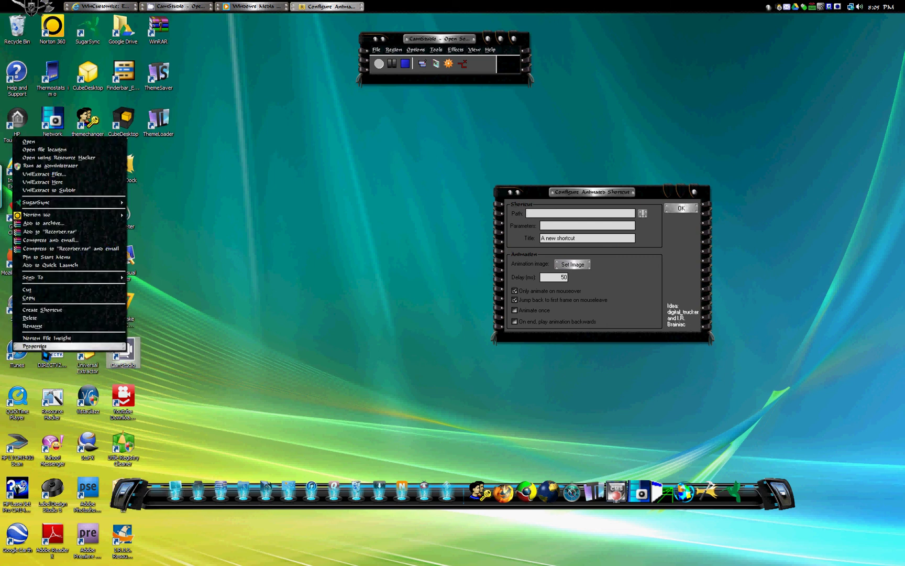
left_click(36, 346)
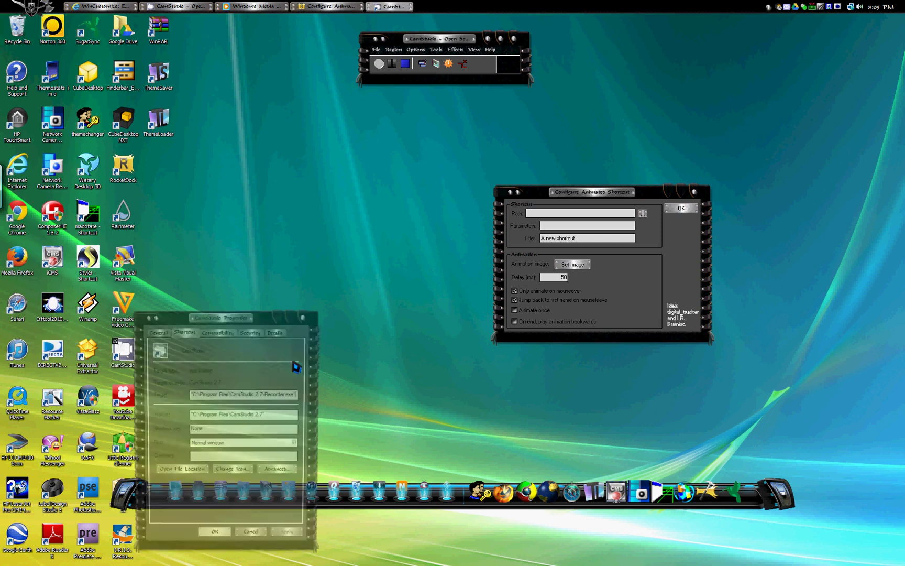
left_click(250, 333)
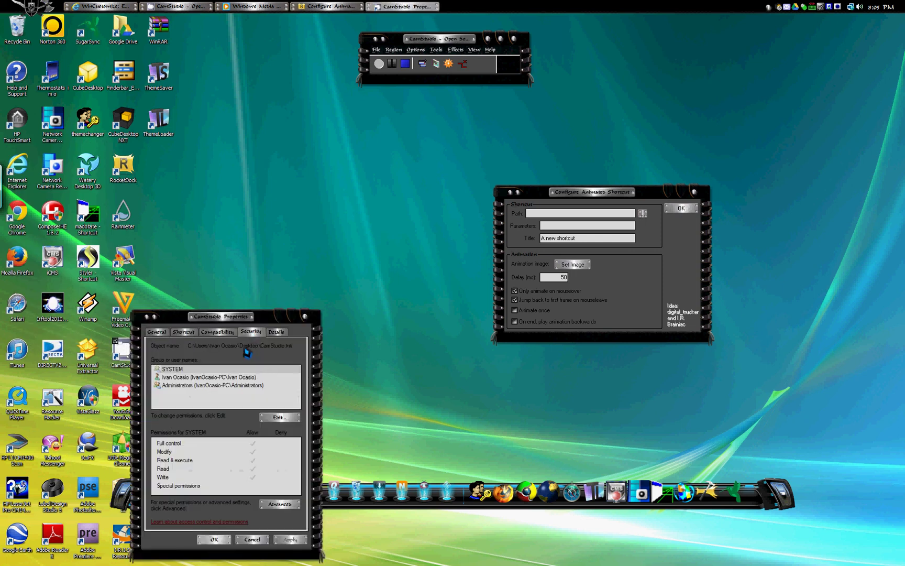
right_click(247, 352)
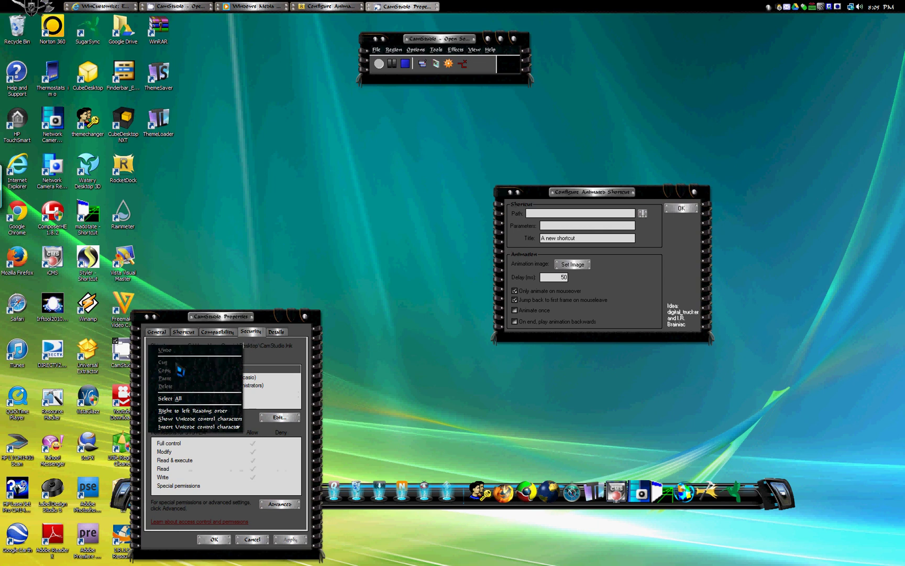
left_click(178, 399)
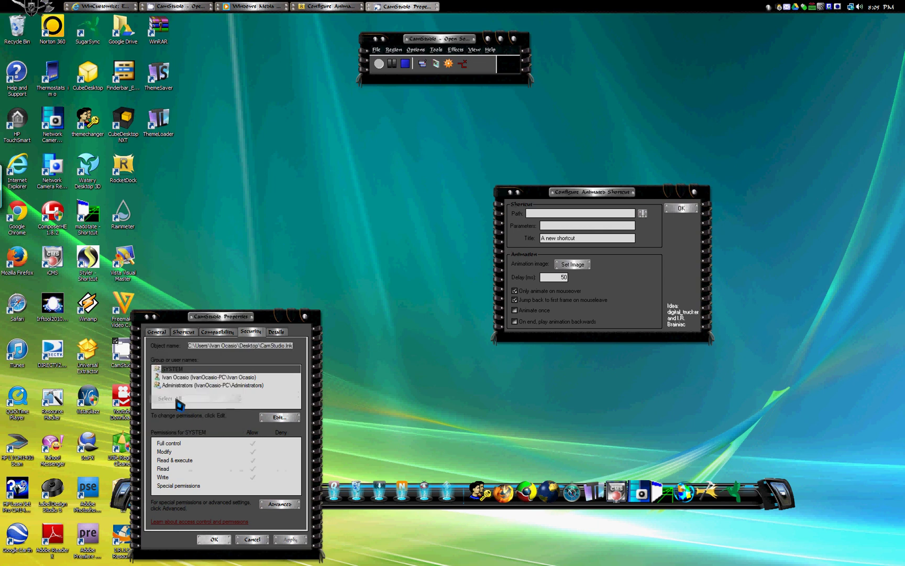
right_click(259, 352)
left_click(180, 372)
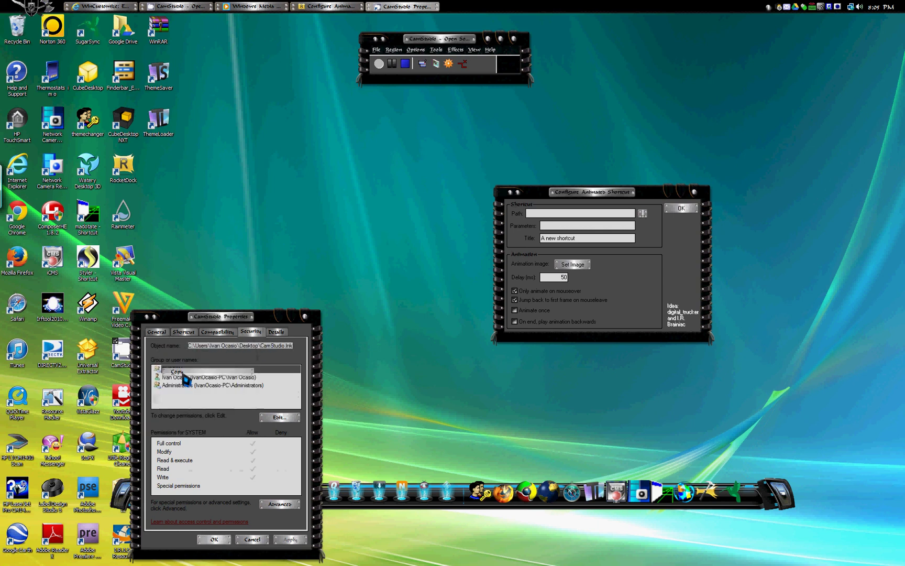
Close CamStudio's Properties and paste its shortcut path into the animated shortcut's Path field.
left_click(306, 317)
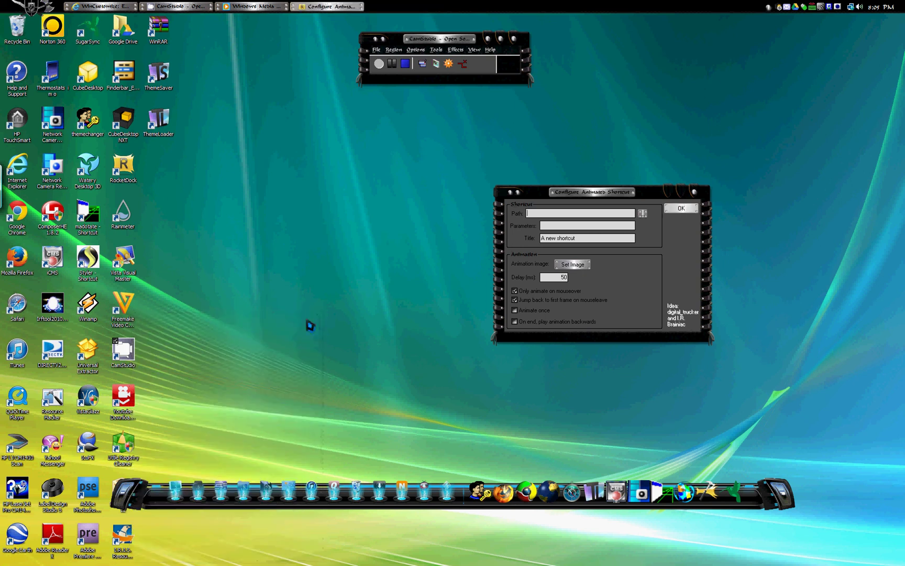
right_click(551, 216)
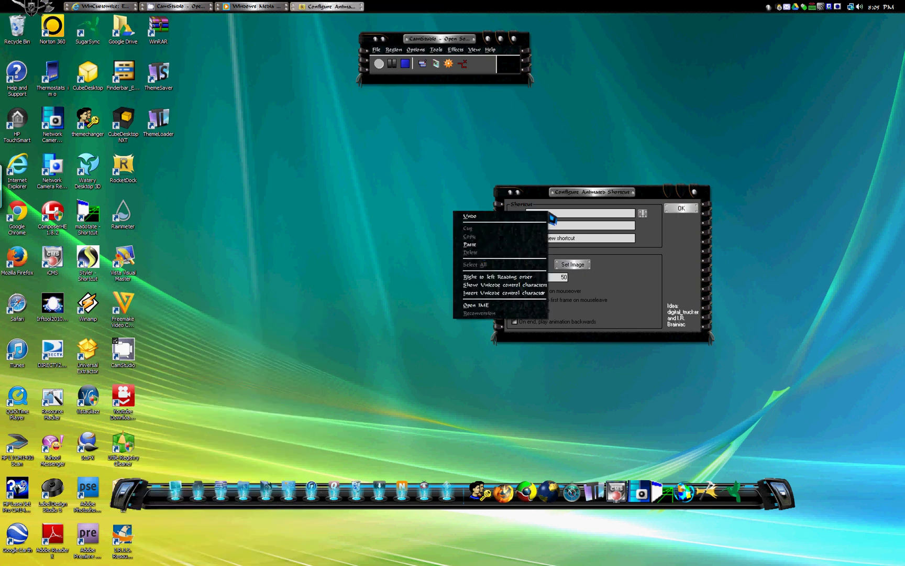
left_click(480, 246)
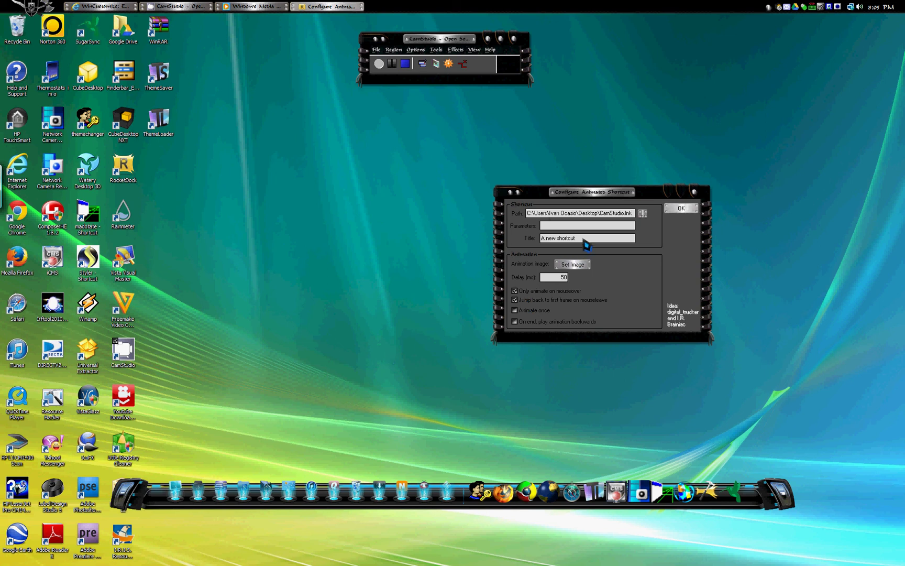
Retitle the animated shortcut to camstudio and save its settings.
key("BackSpace")
key("BackSpace")
key("BackSpace")
key("BackSpace")
key("BackSpace")
key("BackSpace")
key("BackSpace")
key("BackSpace")
key("BackSpace")
type("io")
left_click(690, 210)
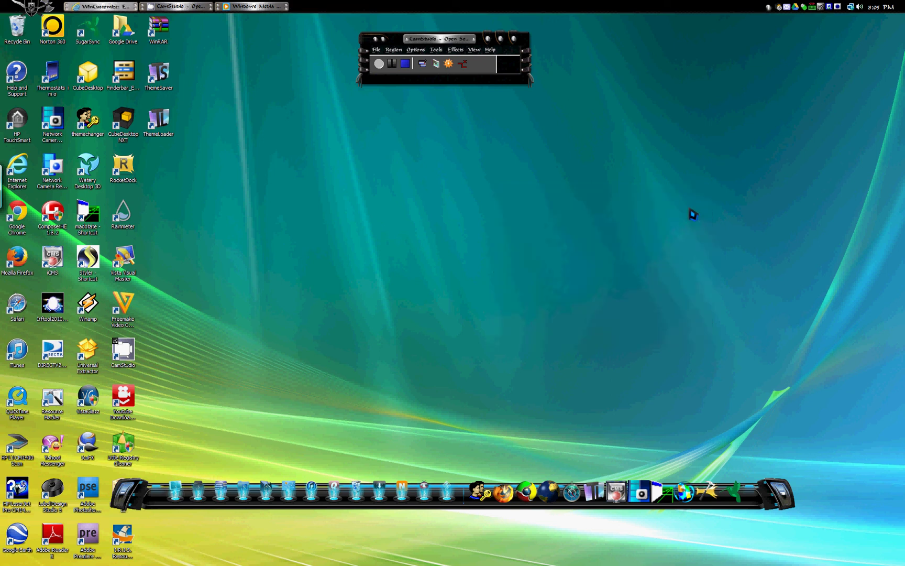